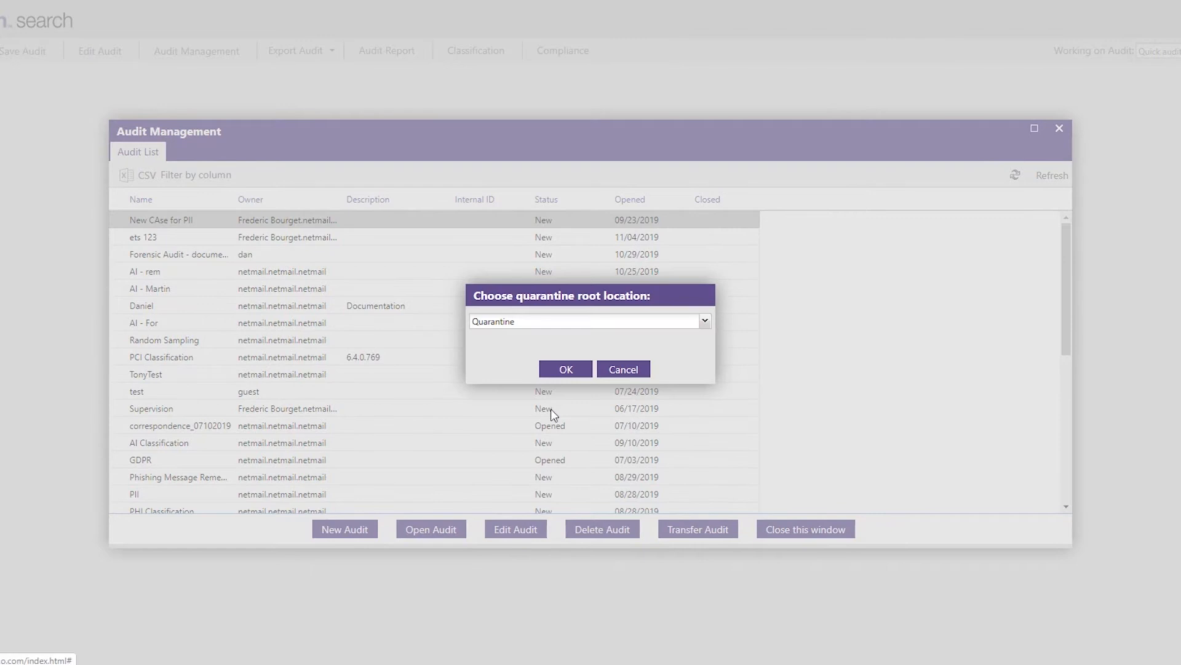
Step: Create an audit named PCI with the Quarantine root location and all locations included, and open it
{"action": "left_click", "coordinate": [563, 370]}
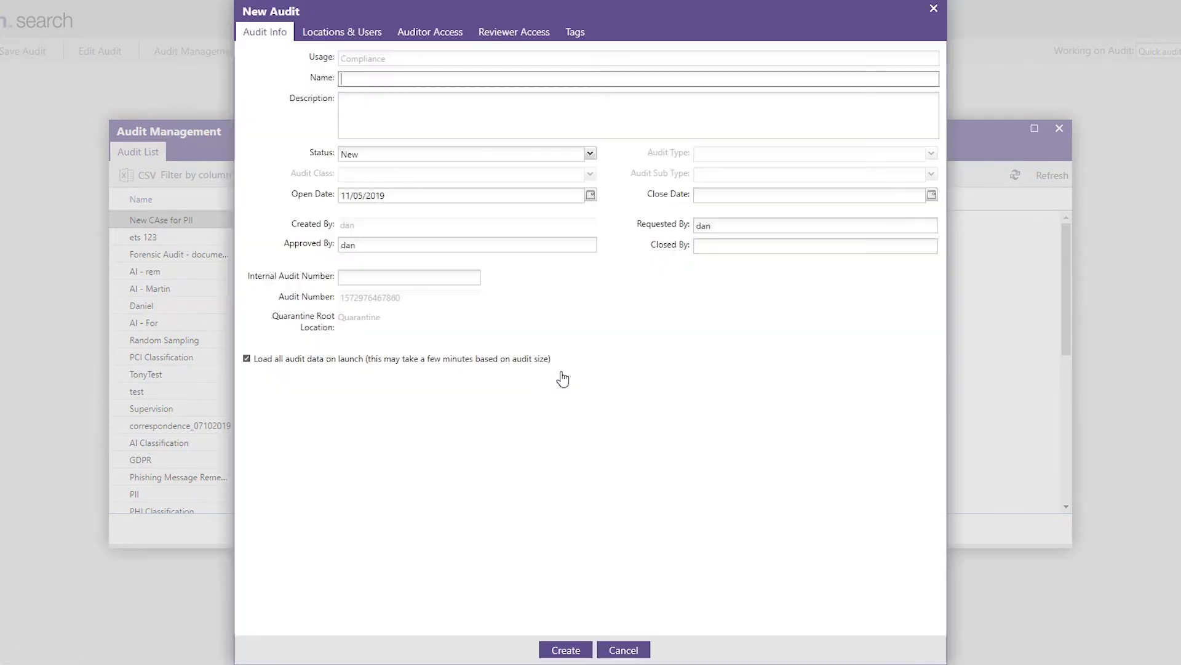
{"action": "type", "text": "PCI"}
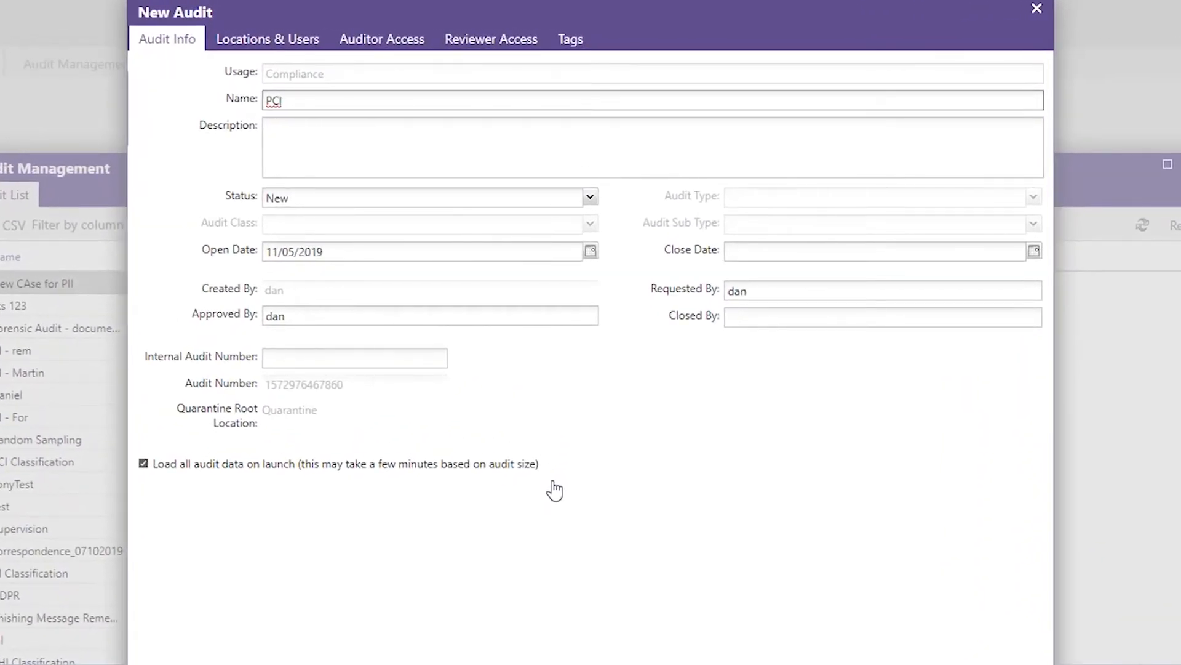
{"action": "left_click", "coordinate": [275, 40]}
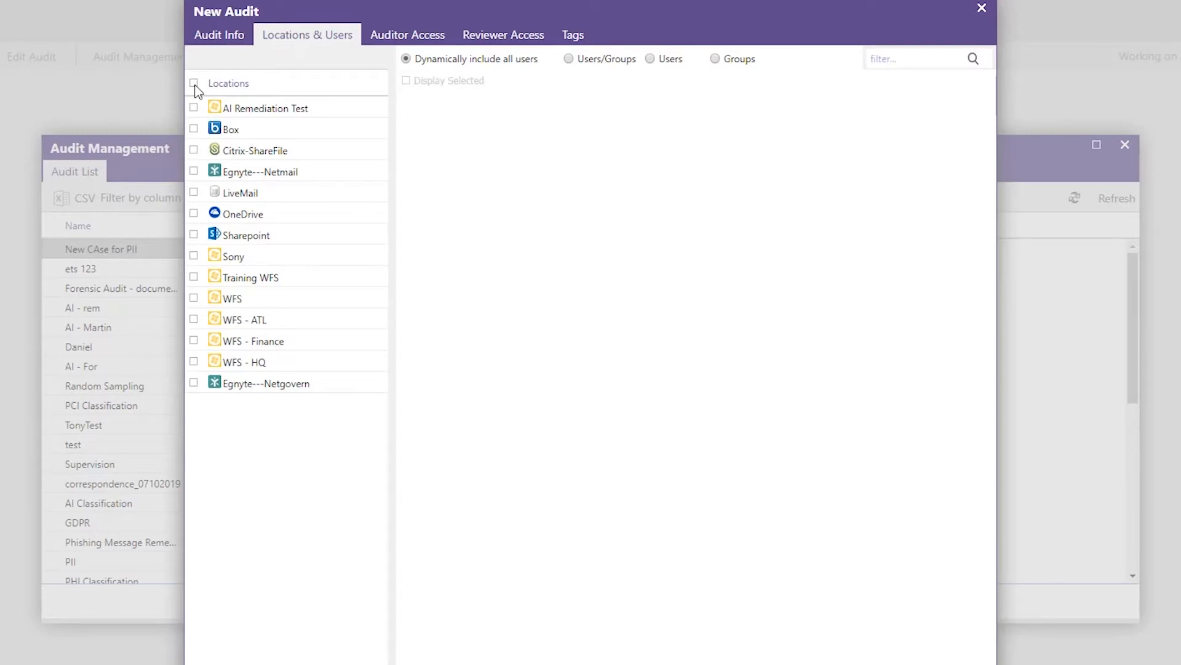
{"action": "left_click", "coordinate": [194, 84]}
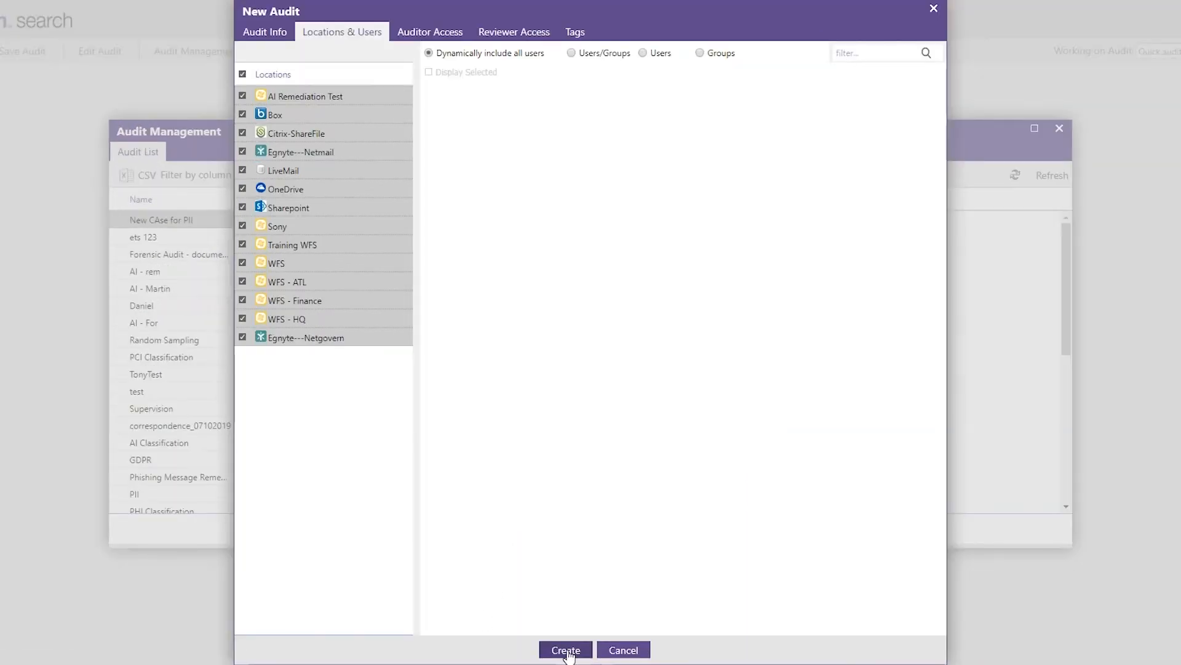
{"action": "left_click", "coordinate": [566, 651]}
{"action": "left_click", "coordinate": [423, 533]}
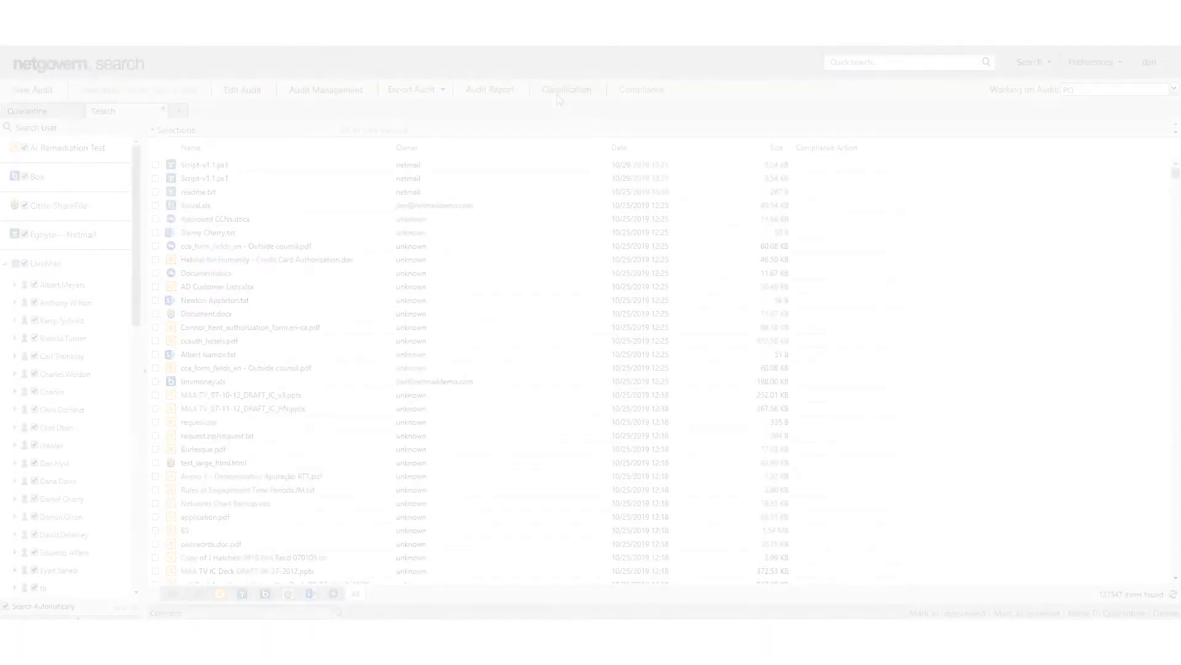
Step: Start a new classification task that covers the Search tab of the audit
{"action": "left_click", "coordinate": [560, 92]}
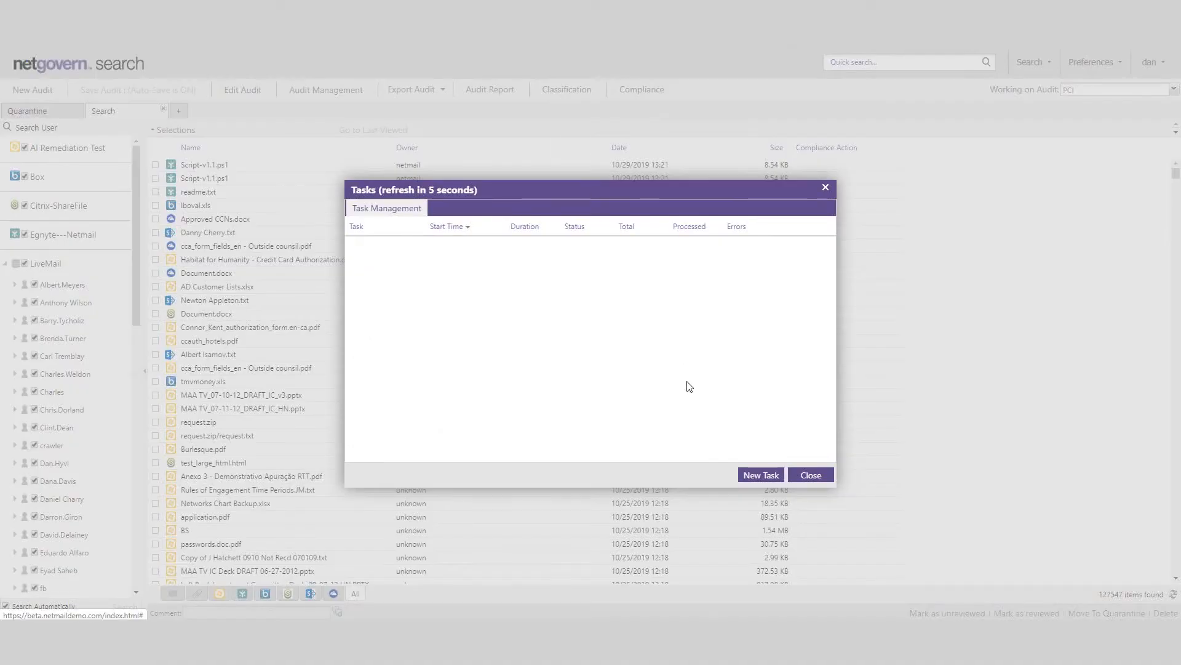
{"action": "left_click", "coordinate": [760, 474]}
{"action": "left_click", "coordinate": [447, 238]}
{"action": "left_click", "coordinate": [566, 476]}
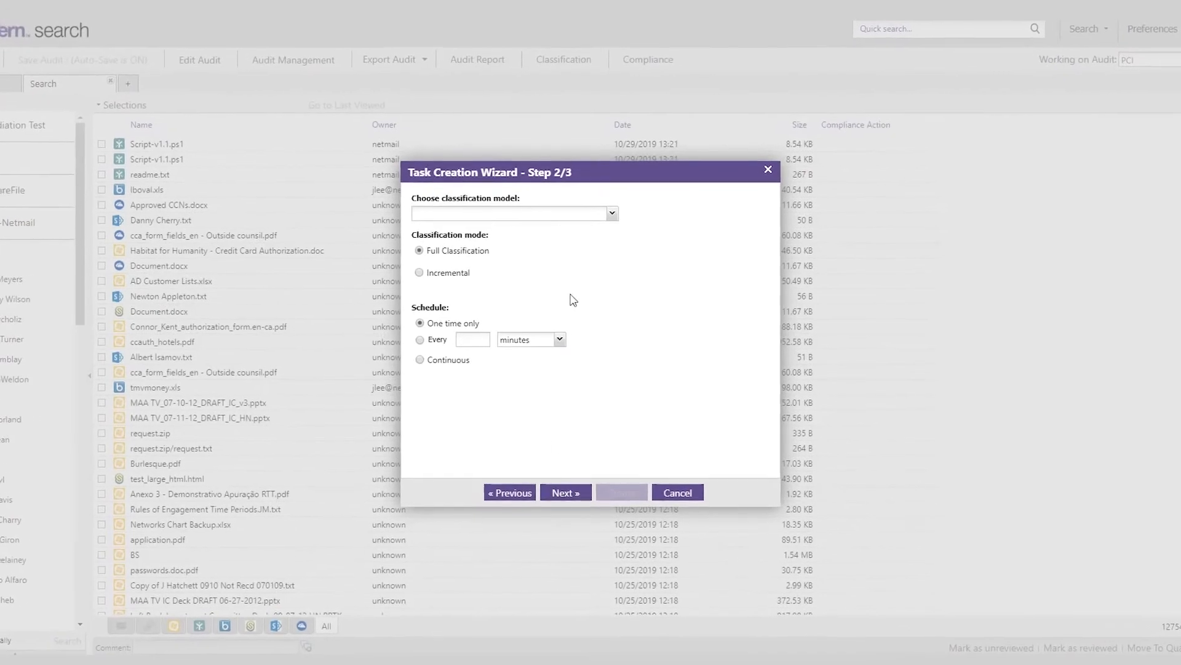
Step: Configure the classification task with the PCI model and a continuous schedule, and create it under the name PCI
{"action": "left_click", "coordinate": [613, 213]}
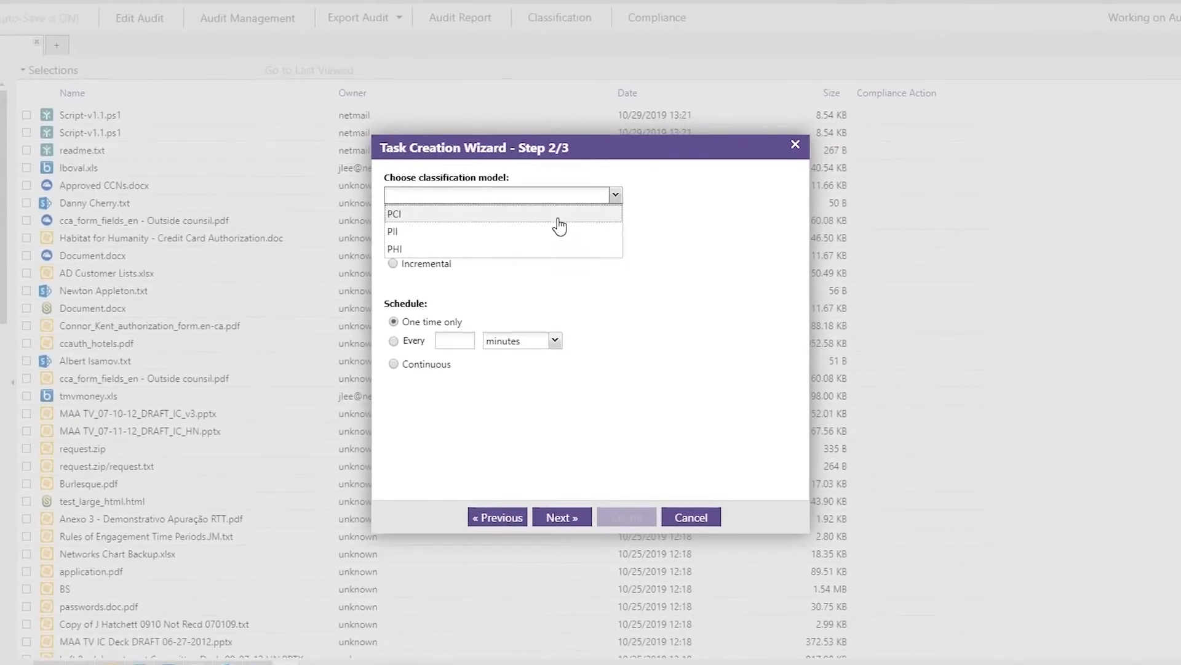
{"action": "left_click", "coordinate": [559, 226]}
{"action": "left_click", "coordinate": [393, 363]}
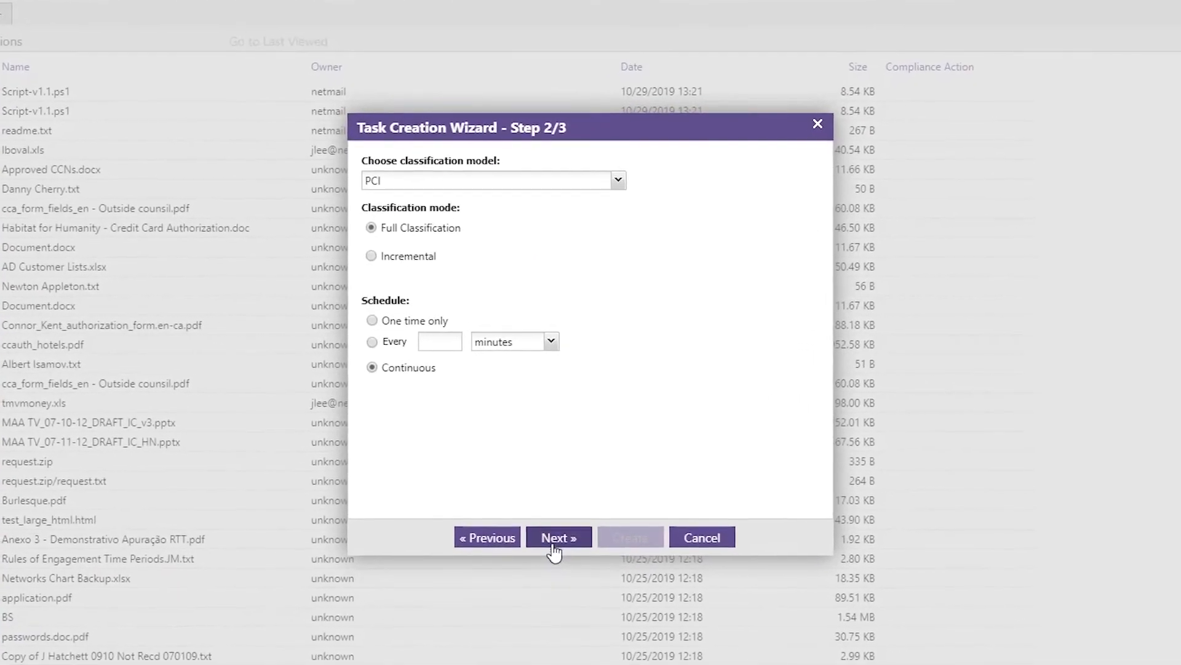
{"action": "left_click", "coordinate": [554, 541]}
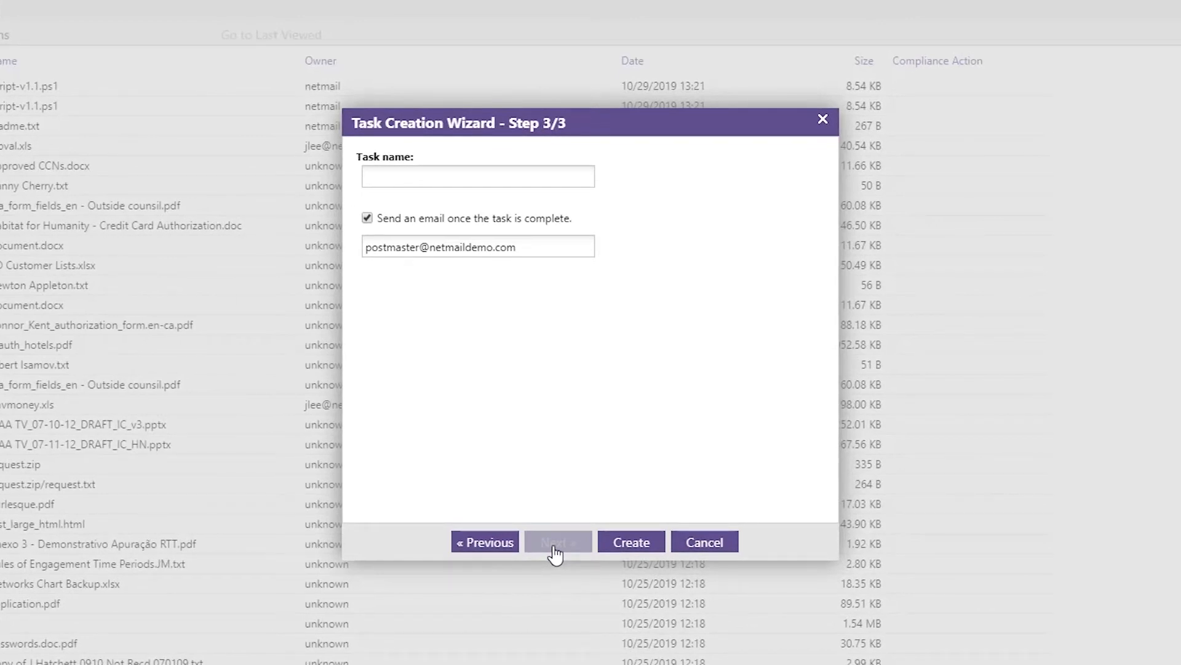
{"action": "left_click", "coordinate": [547, 182]}
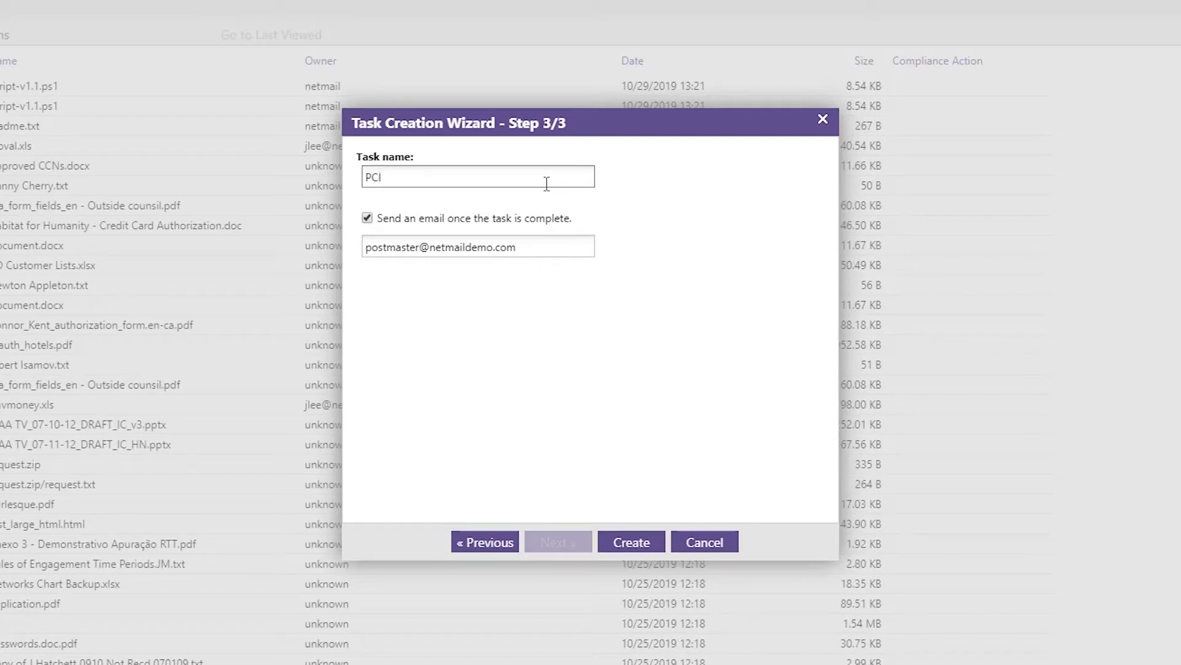
{"action": "left_click", "coordinate": [625, 542]}
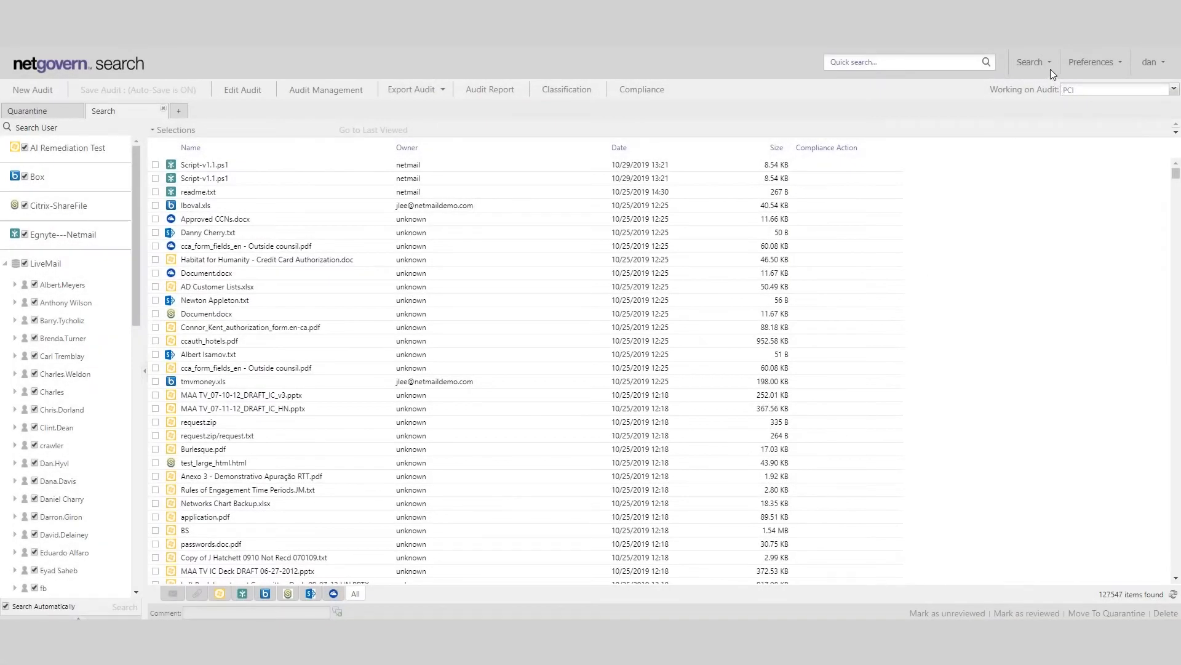
Step: Run a federated search for items classified with the PCI model
{"action": "left_click", "coordinate": [1047, 64]}
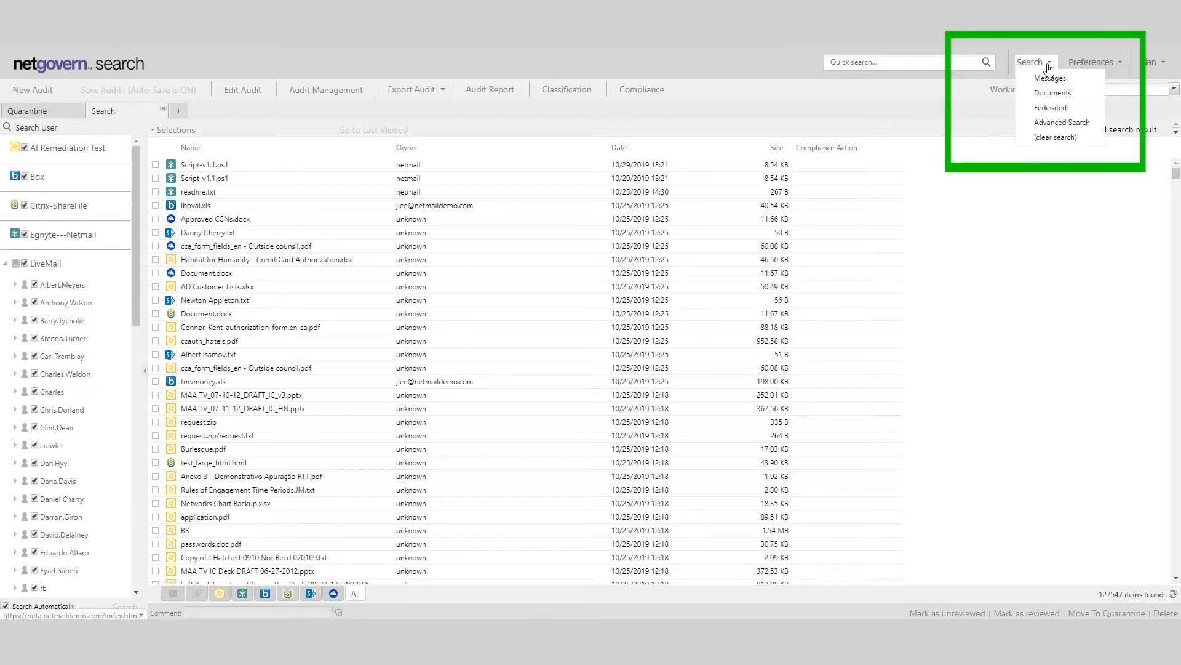
{"action": "left_click", "coordinate": [1050, 107]}
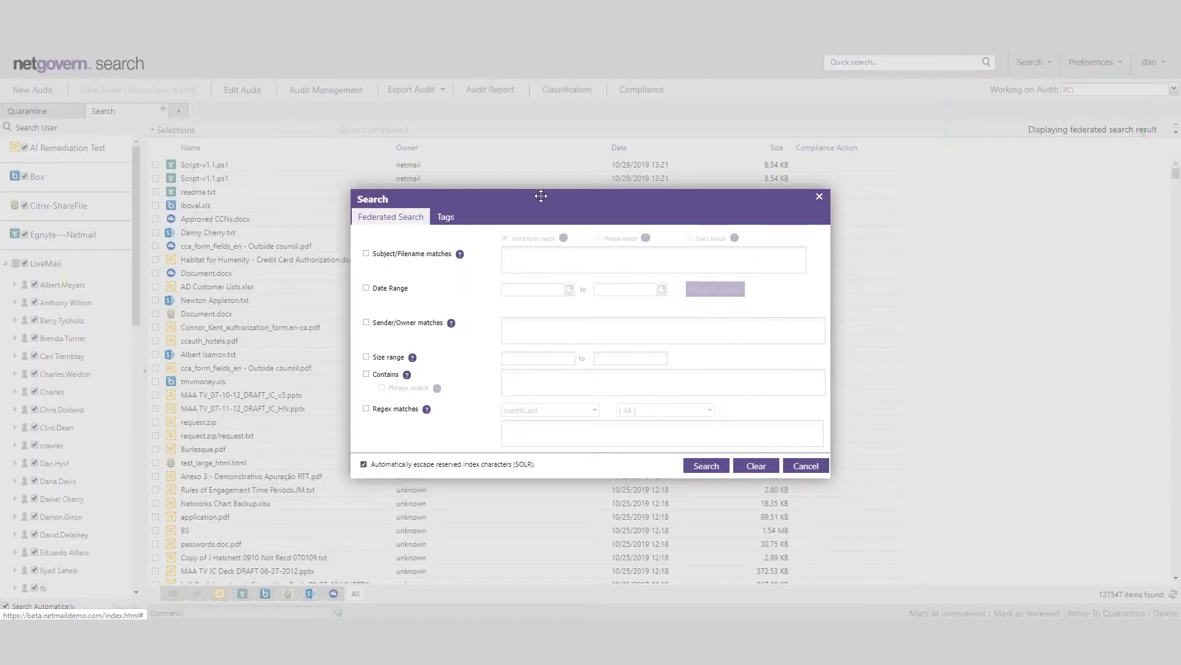
{"action": "left_click", "coordinate": [446, 217]}
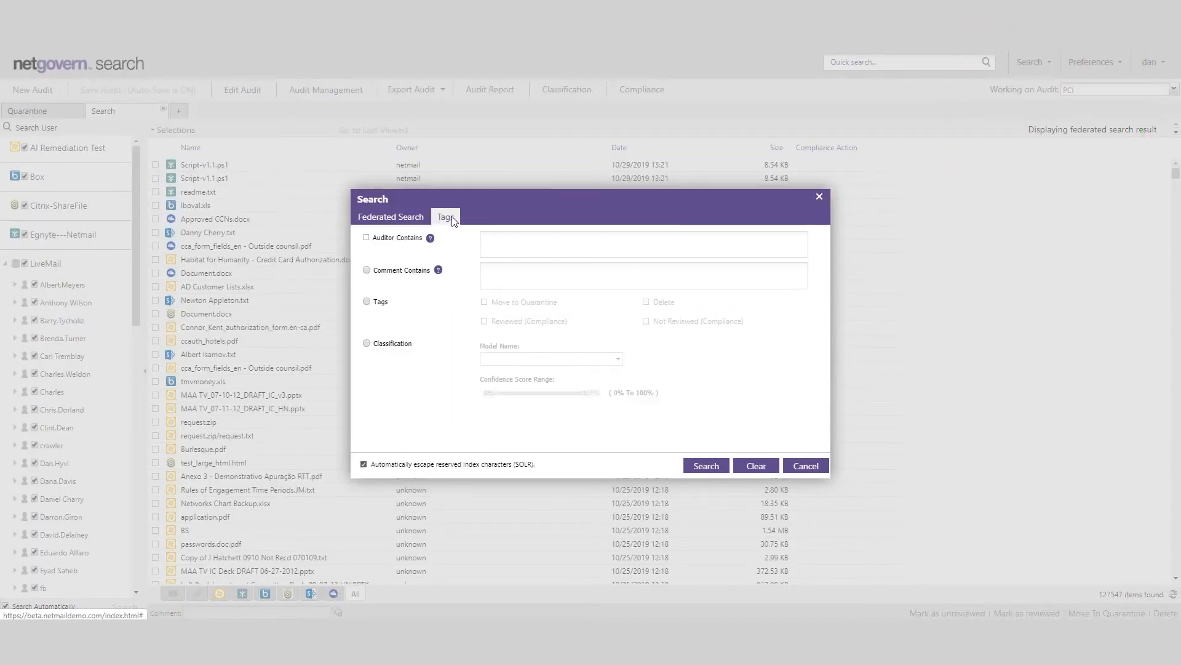
{"action": "left_click", "coordinate": [368, 345]}
{"action": "left_click", "coordinate": [618, 359]}
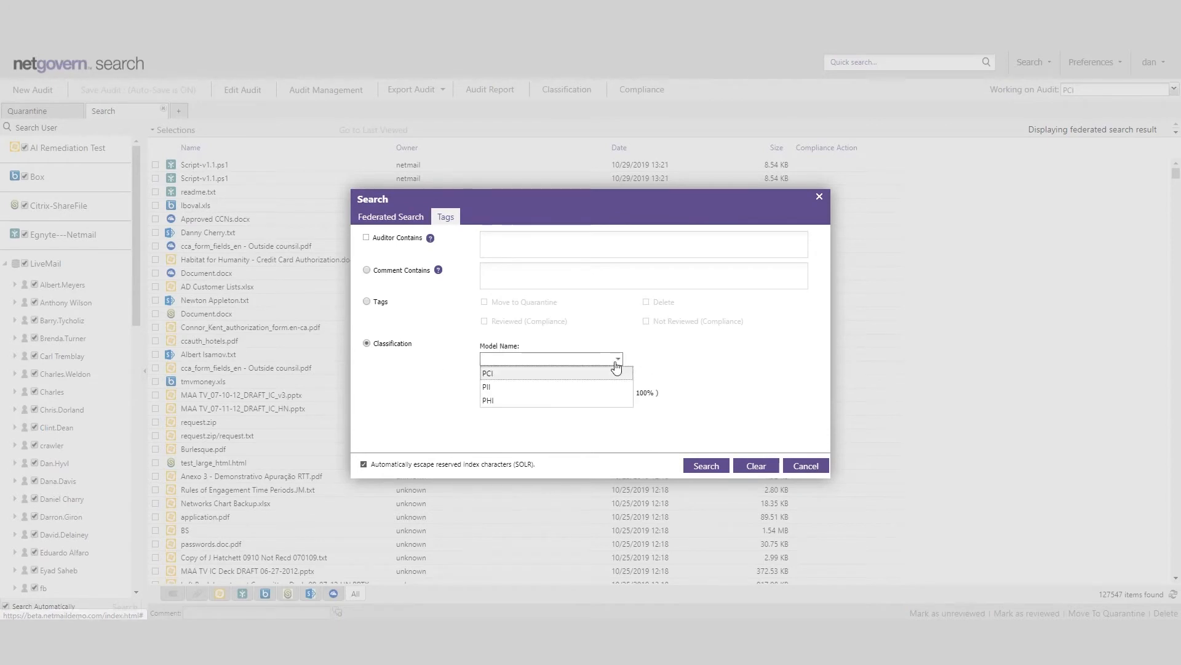
{"action": "left_click", "coordinate": [608, 373]}
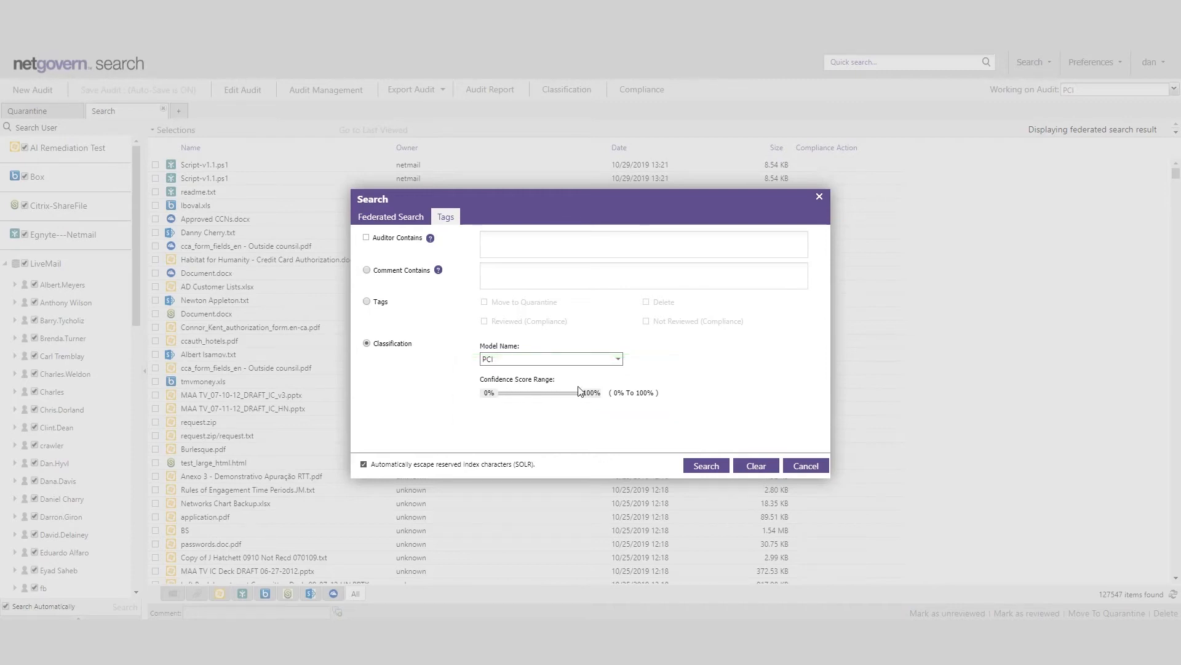
{"action": "left_click", "coordinate": [702, 467]}
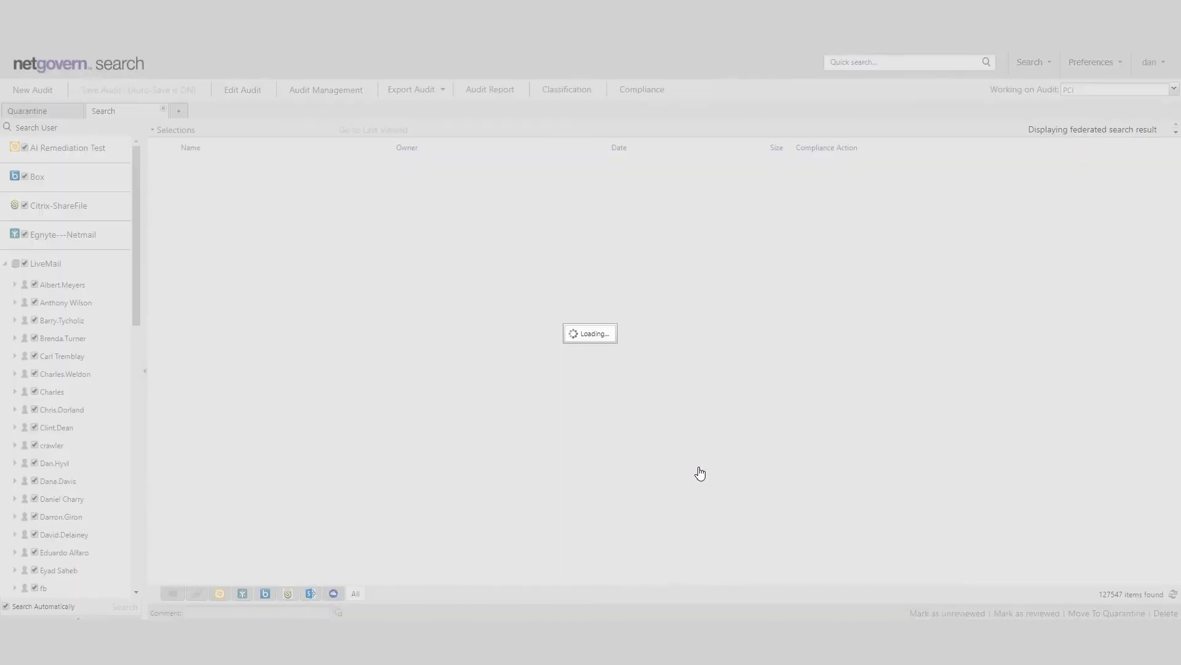
Step: Add the PCI score column to the search results and sort them by it in descending order
{"action": "left_click", "coordinate": [899, 148]}
{"action": "mouse_move", "coordinate": [927, 202]}
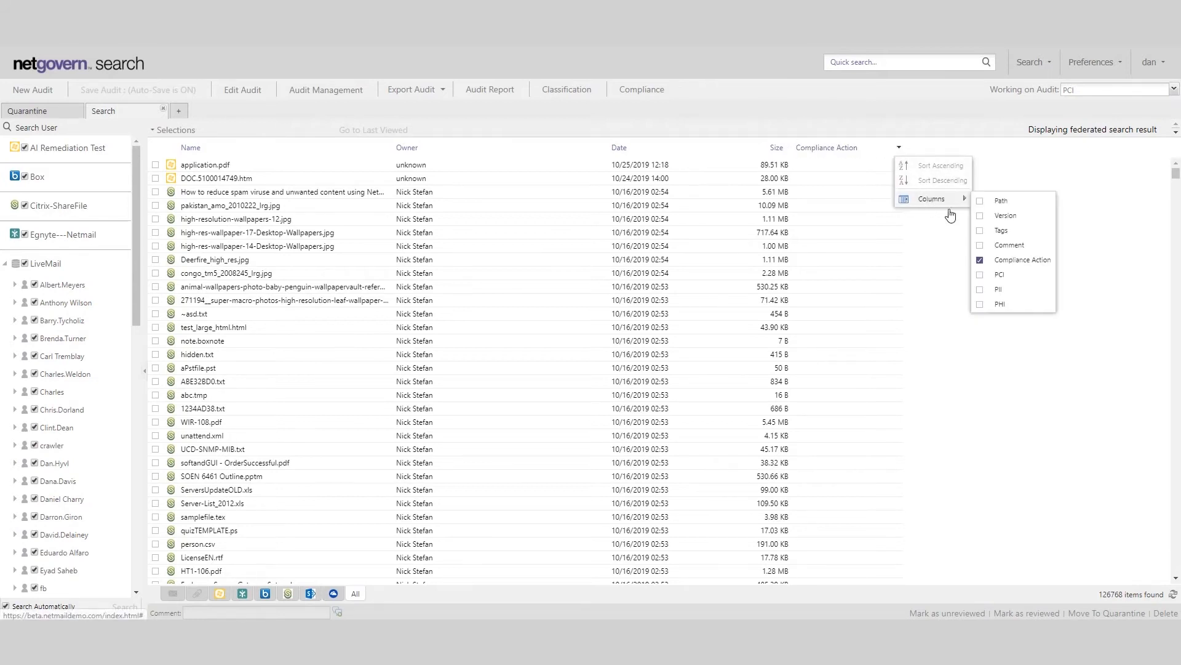
{"action": "left_click", "coordinate": [981, 278]}
{"action": "left_click", "coordinate": [926, 180]}
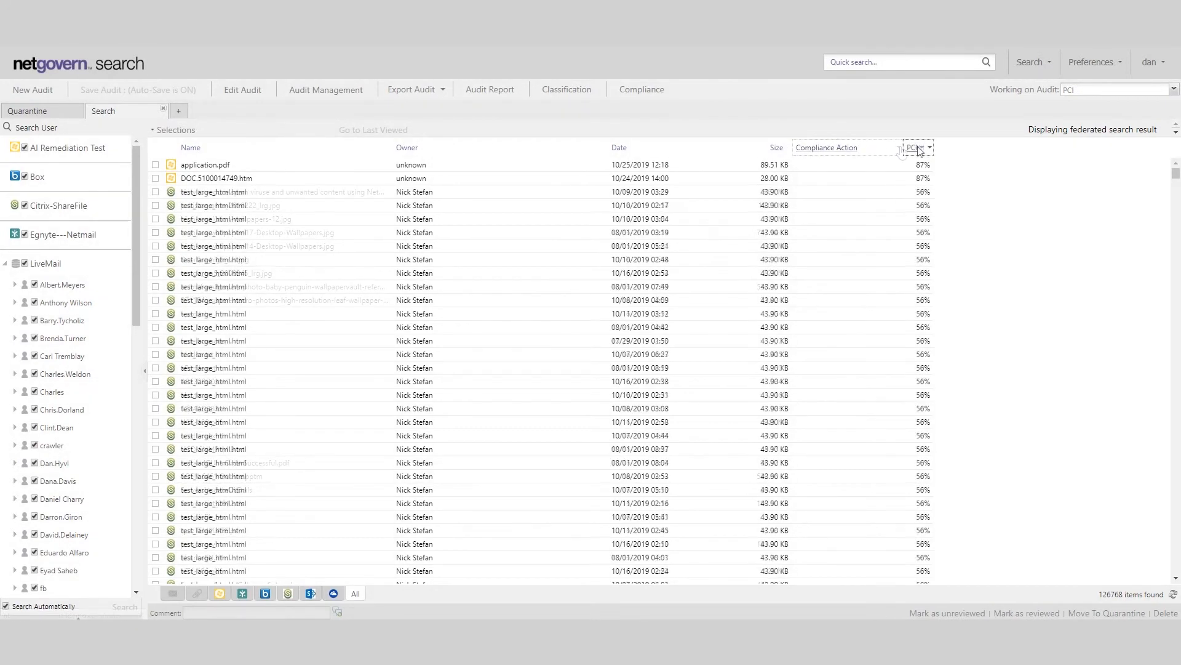
Step: Preview the second test_large_html.html result and DOC.5100014749.htm, closing each preview after viewing
{"action": "double_click", "coordinate": [215, 208]}
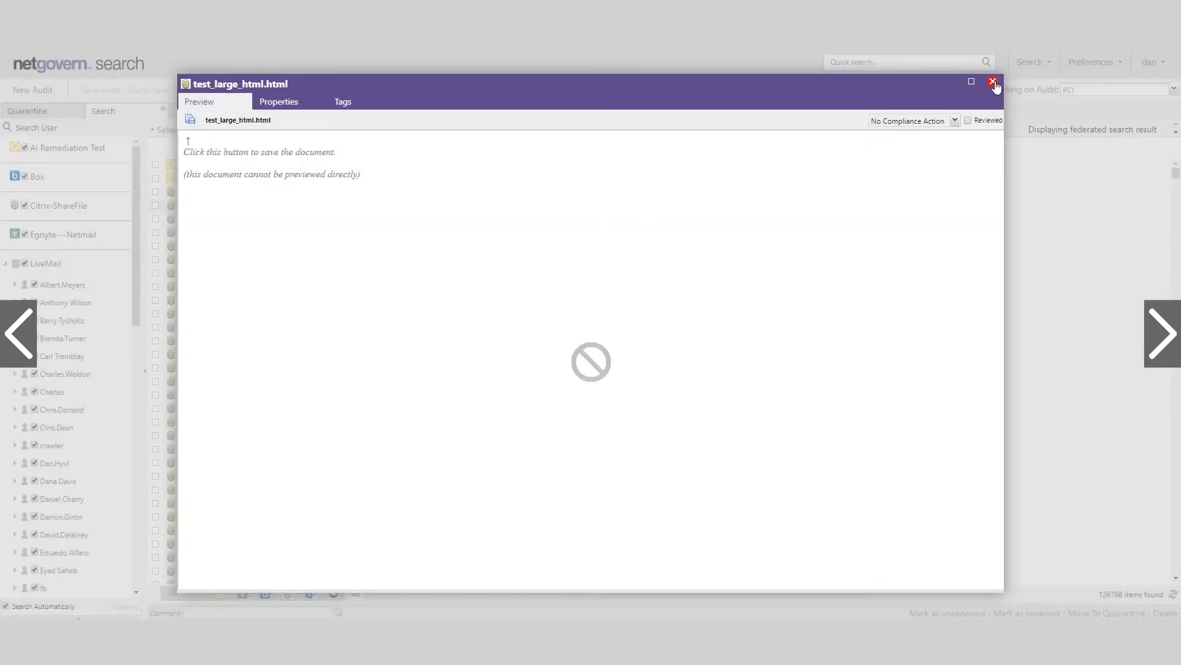
{"action": "left_click", "coordinate": [992, 81]}
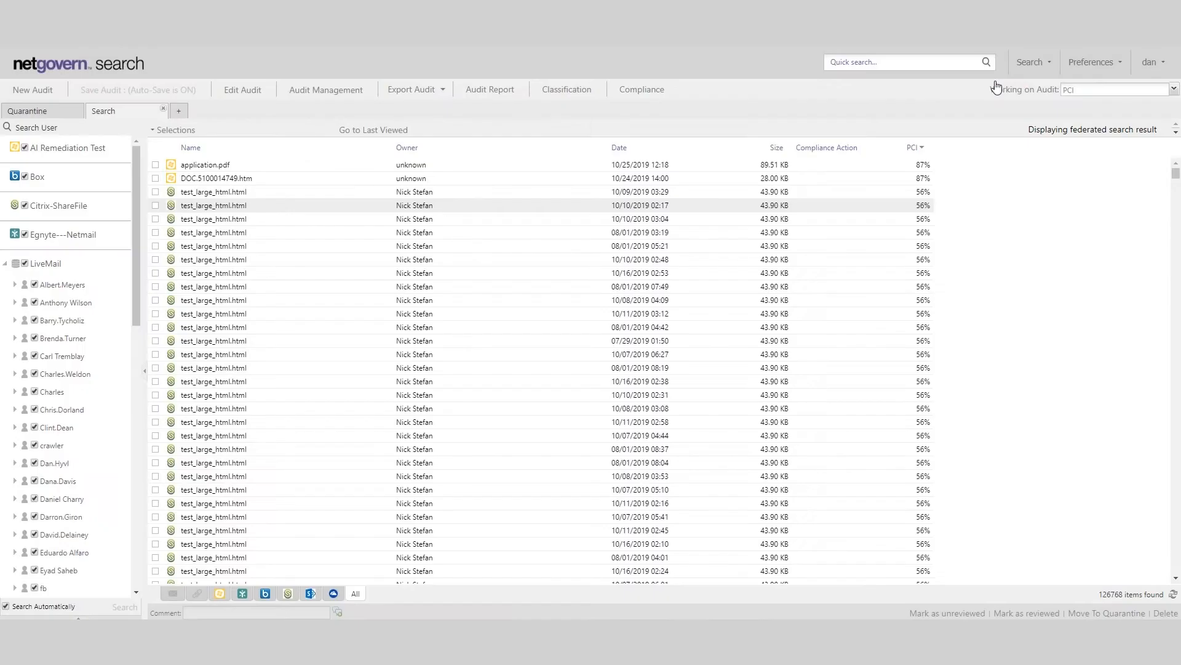
{"action": "double_click", "coordinate": [408, 178]}
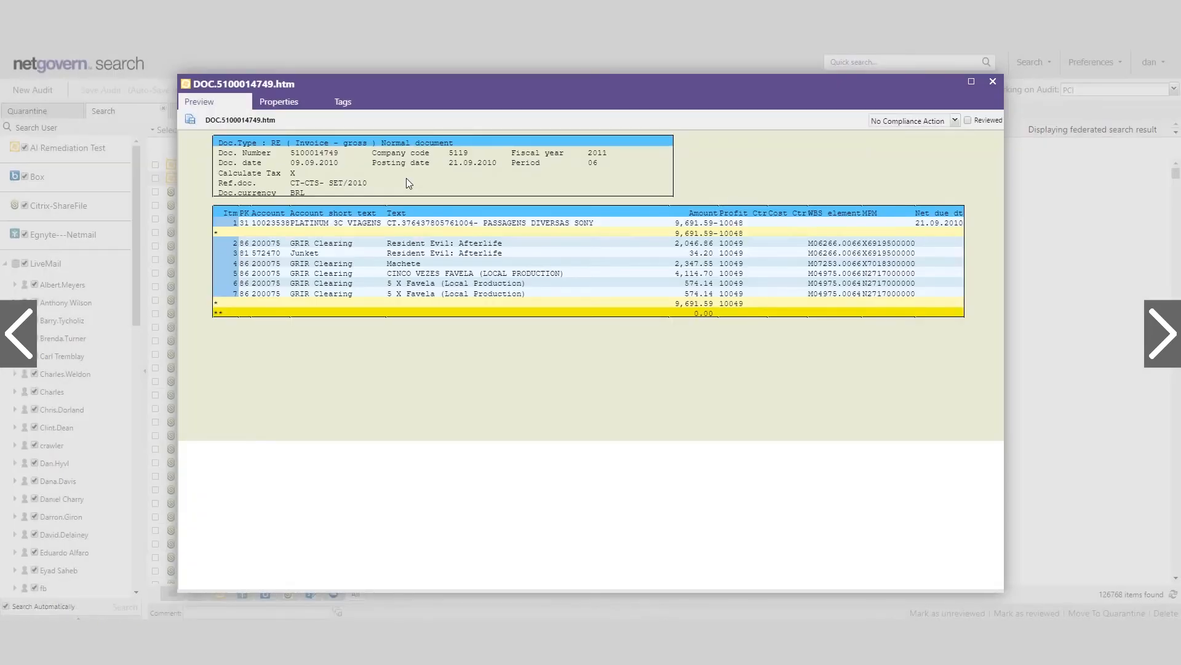
{"action": "left_click", "coordinate": [993, 82]}
Step: Narrow the federated PCI classification search to a confidence score range of 76% to 100%
{"action": "left_click", "coordinate": [1048, 64]}
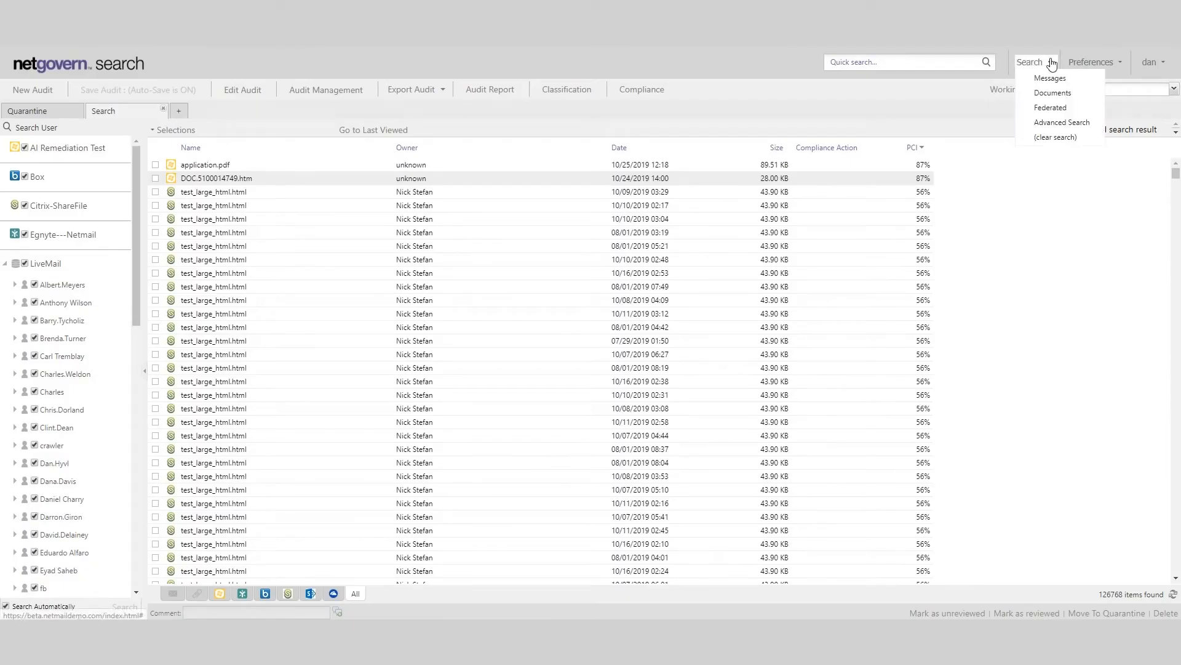
{"action": "left_click", "coordinate": [1042, 111]}
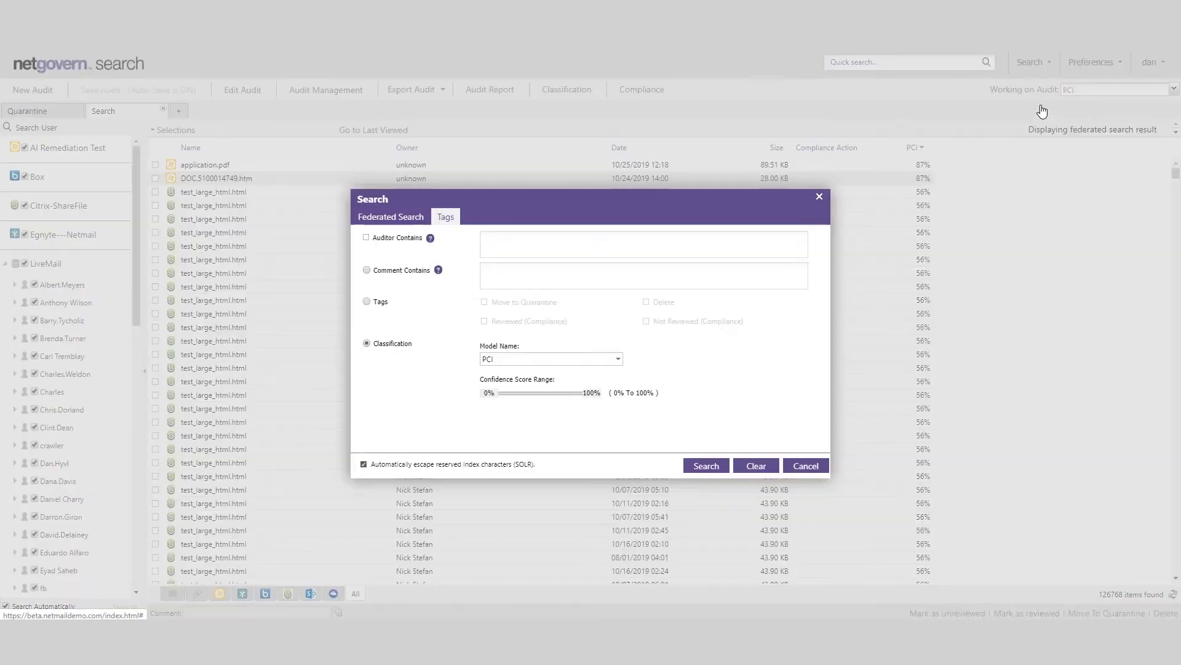
{"action": "left_click", "coordinate": [557, 394]}
{"action": "left_click_drag", "start_coordinate": [555, 394], "coordinate": [564, 394]}
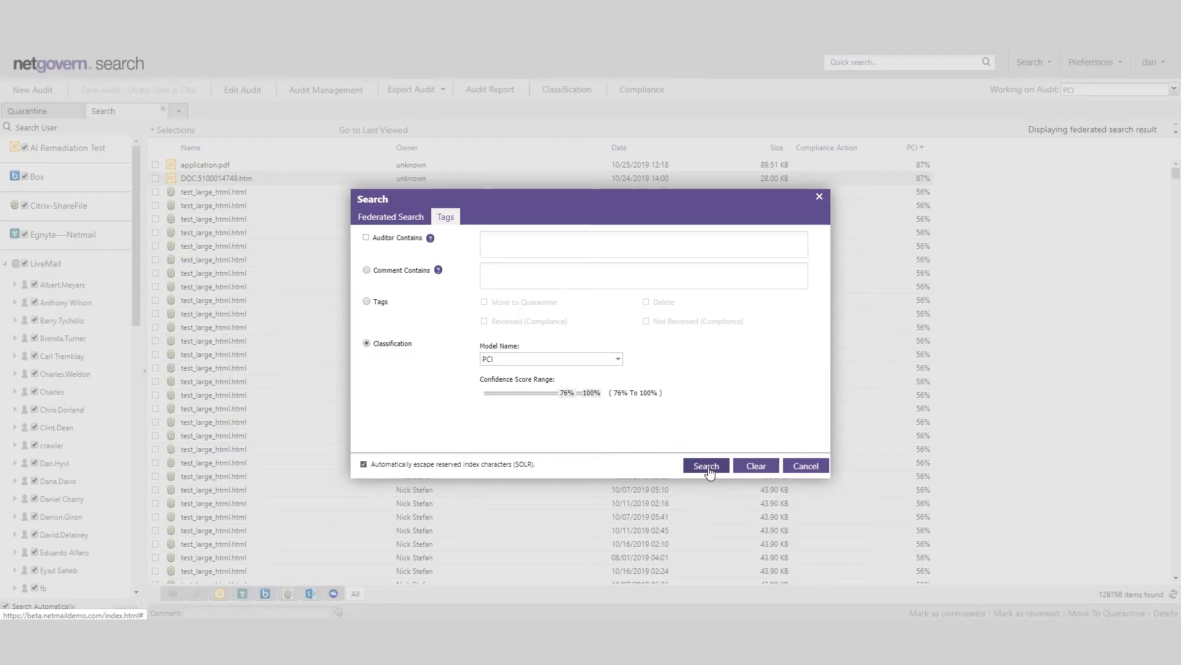
{"action": "left_click", "coordinate": [708, 467]}
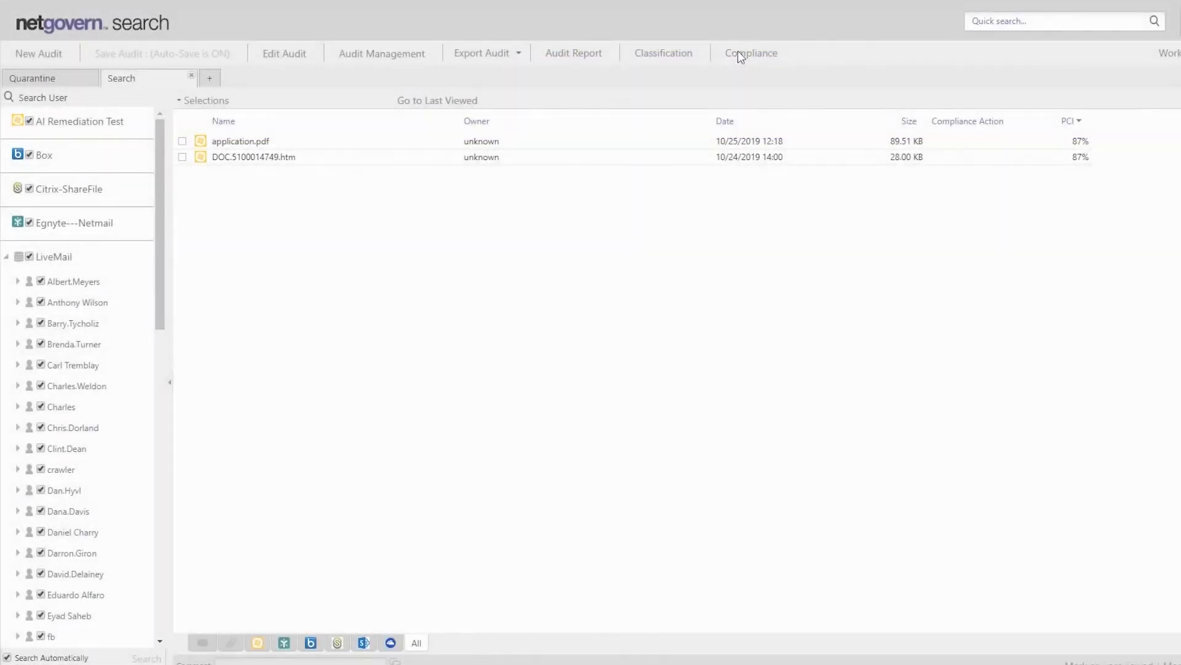
Step: Start a new compliance task that covers the Search tab
{"action": "left_click", "coordinate": [738, 55]}
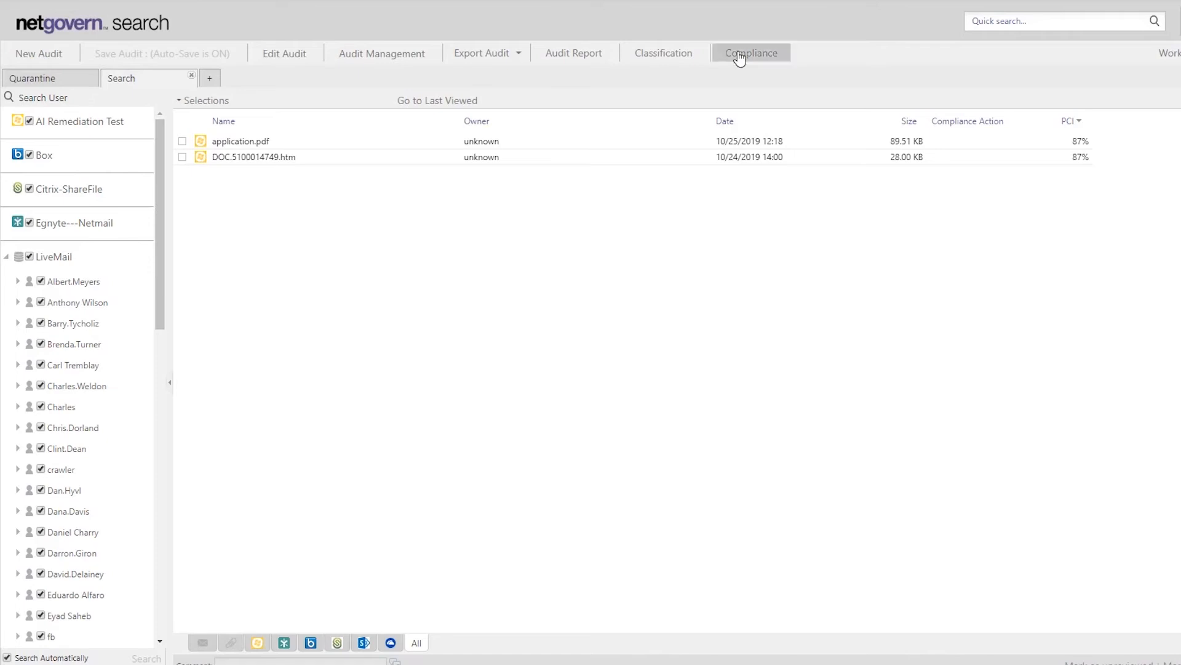
{"action": "left_click", "coordinate": [890, 504]}
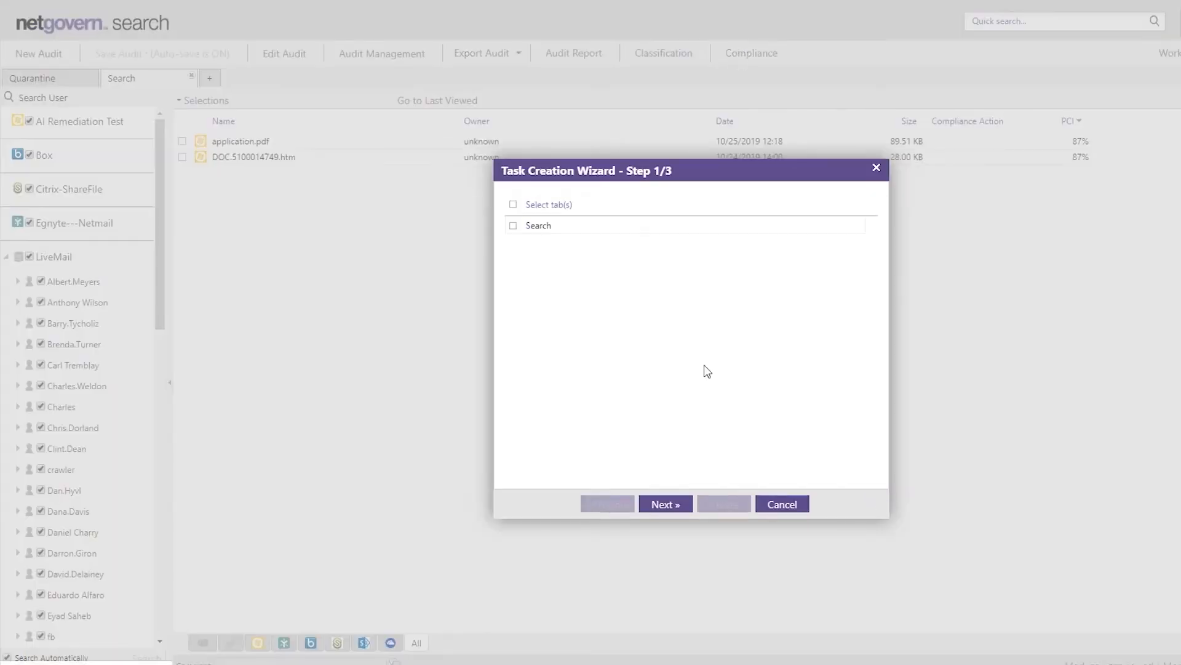
{"action": "left_click", "coordinate": [514, 227]}
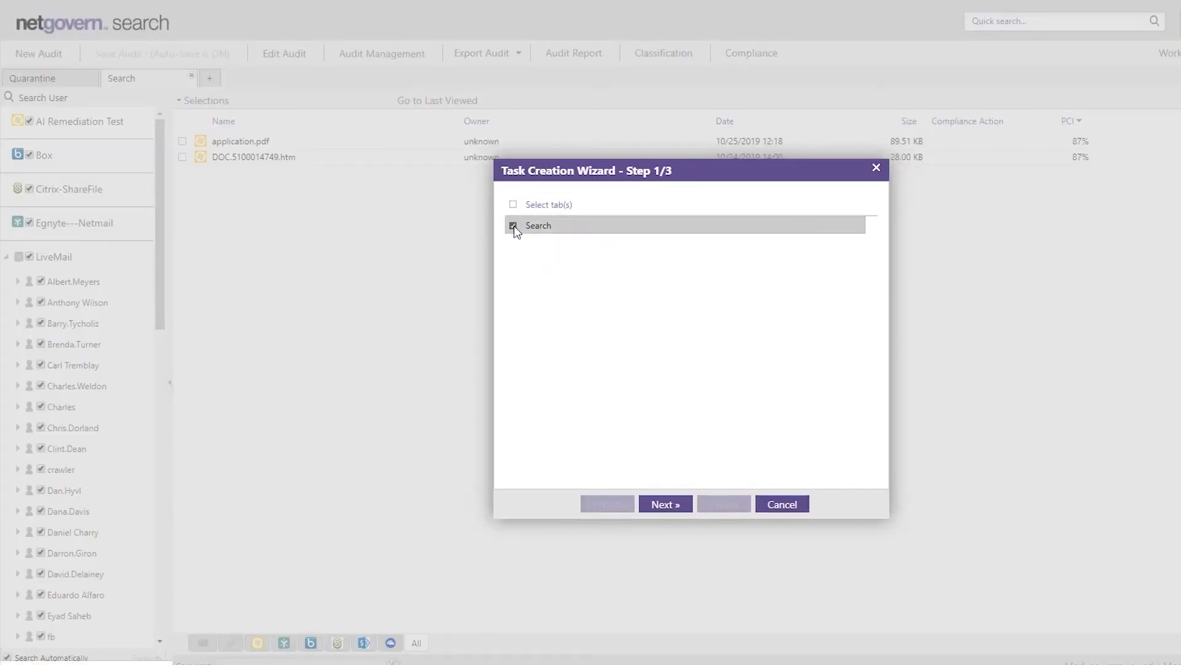
{"action": "left_click", "coordinate": [663, 504]}
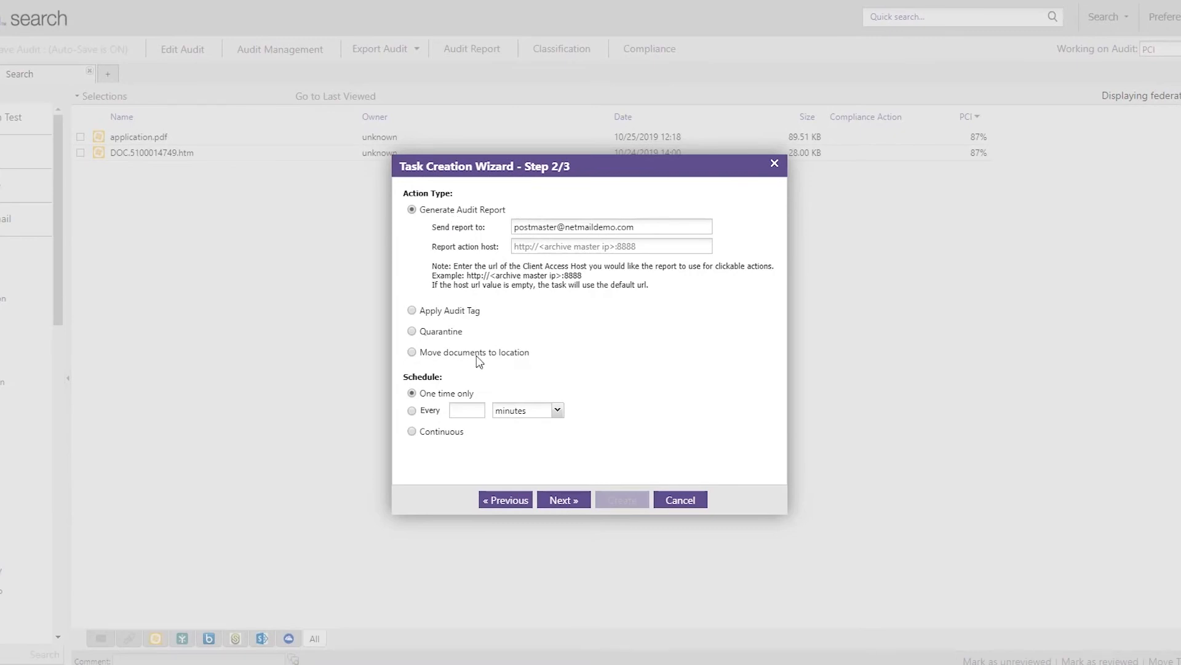
Step: Configure the compliance task to quarantine the items on a continuous schedule, and create it under the name PCI
{"action": "left_click", "coordinate": [412, 331]}
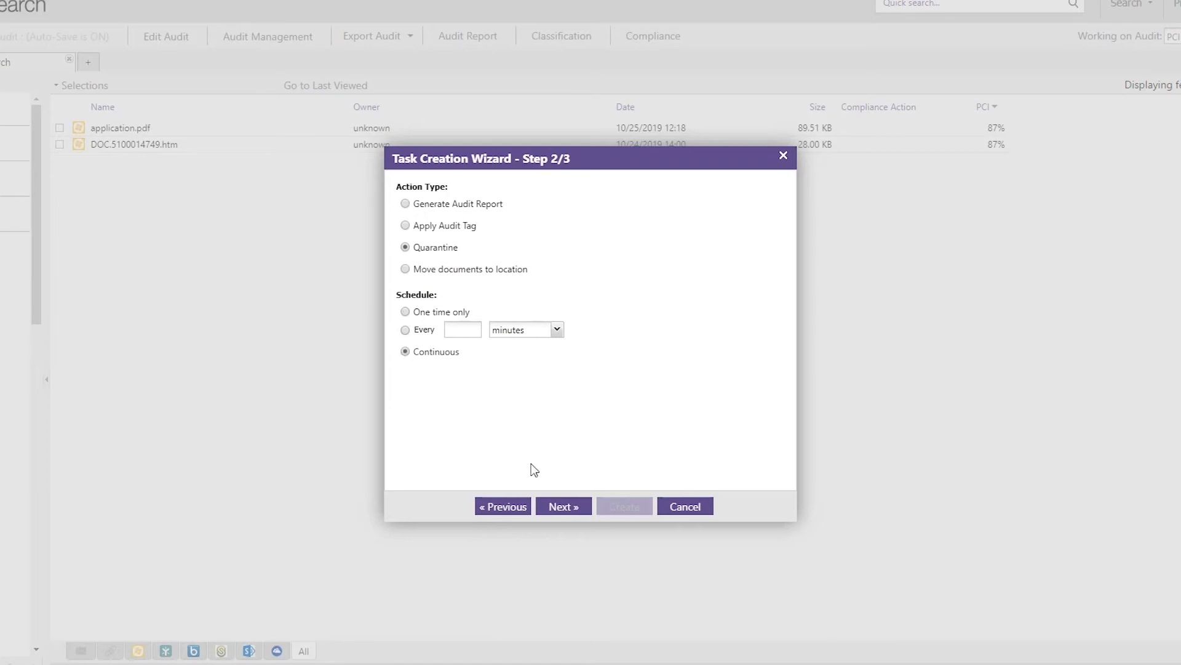
{"action": "left_click", "coordinate": [561, 506]}
{"action": "left_click", "coordinate": [477, 209]}
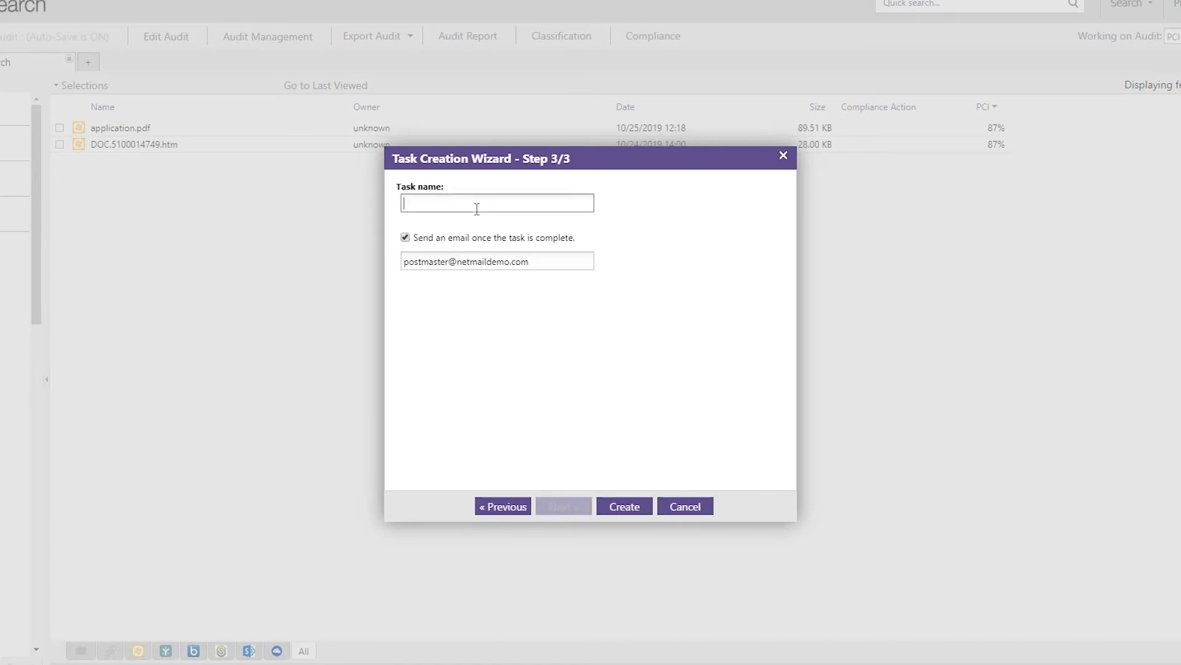
{"action": "type", "text": "PC"}
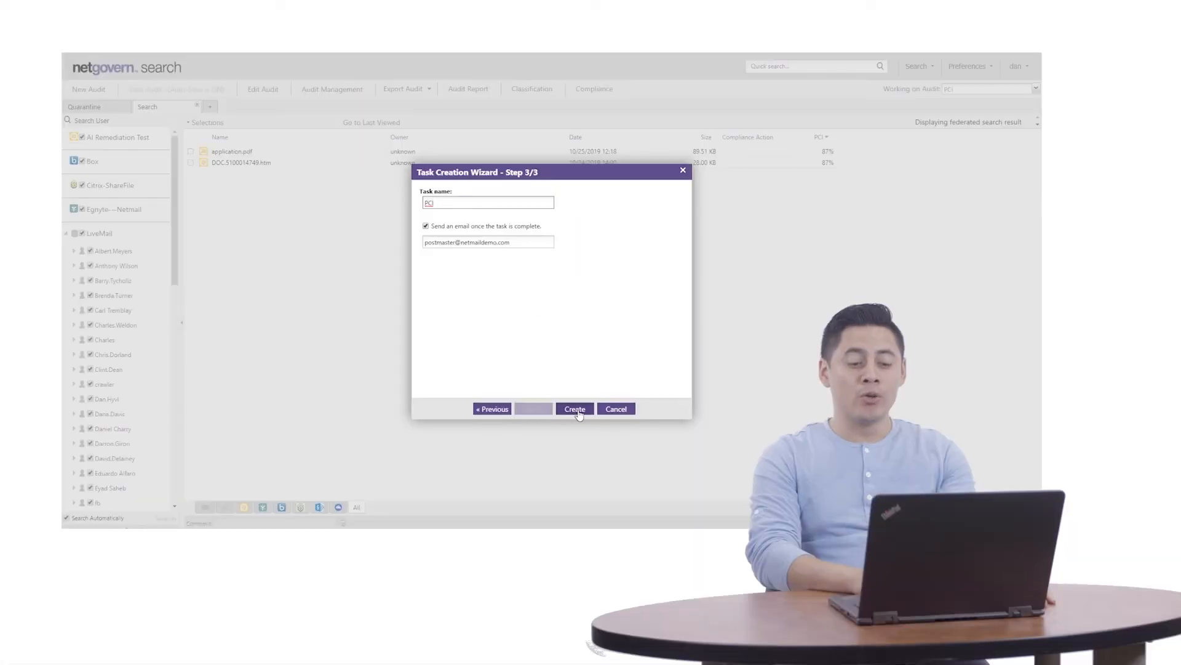
{"action": "left_click", "coordinate": [625, 505]}
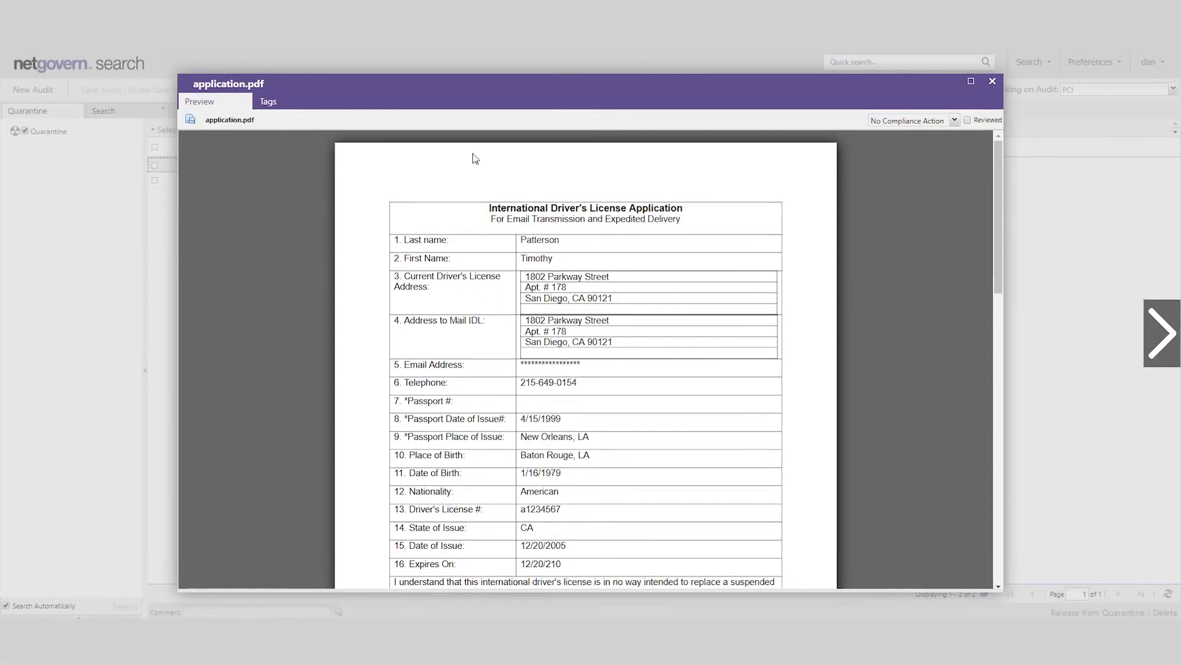
Step: Close the application.pdf preview, then preview the quarantined DOC.5100014749.htm and close it after viewing
{"action": "left_click", "coordinate": [993, 82]}
{"action": "double_click", "coordinate": [341, 180]}
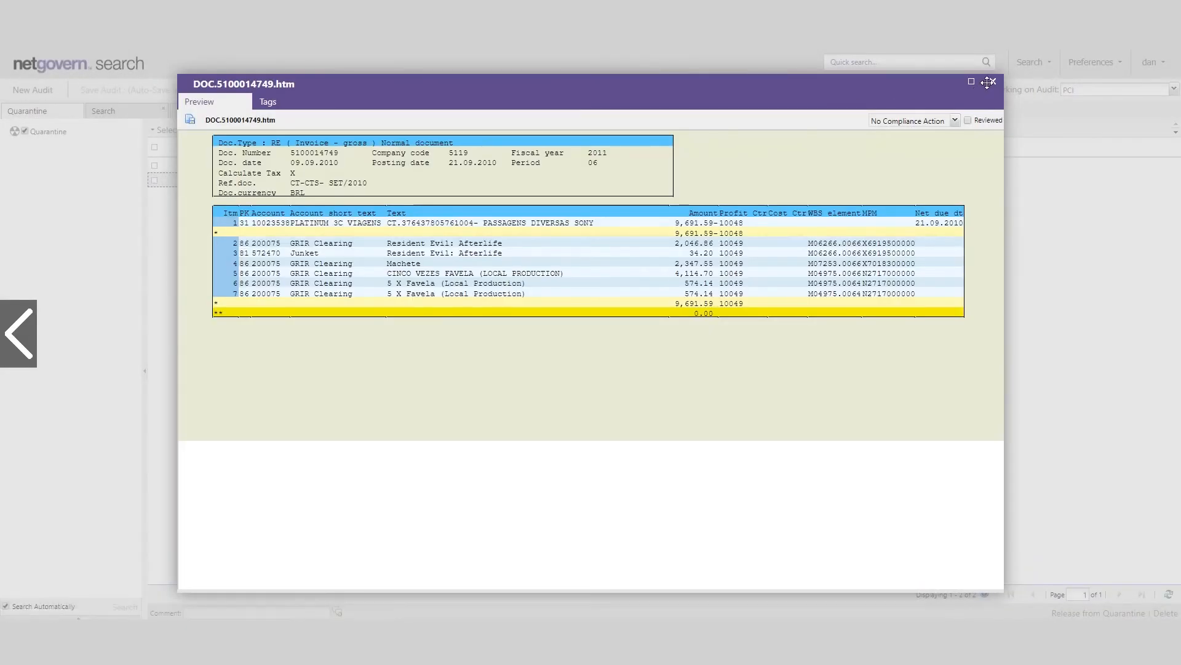
{"action": "left_click", "coordinate": [992, 82]}
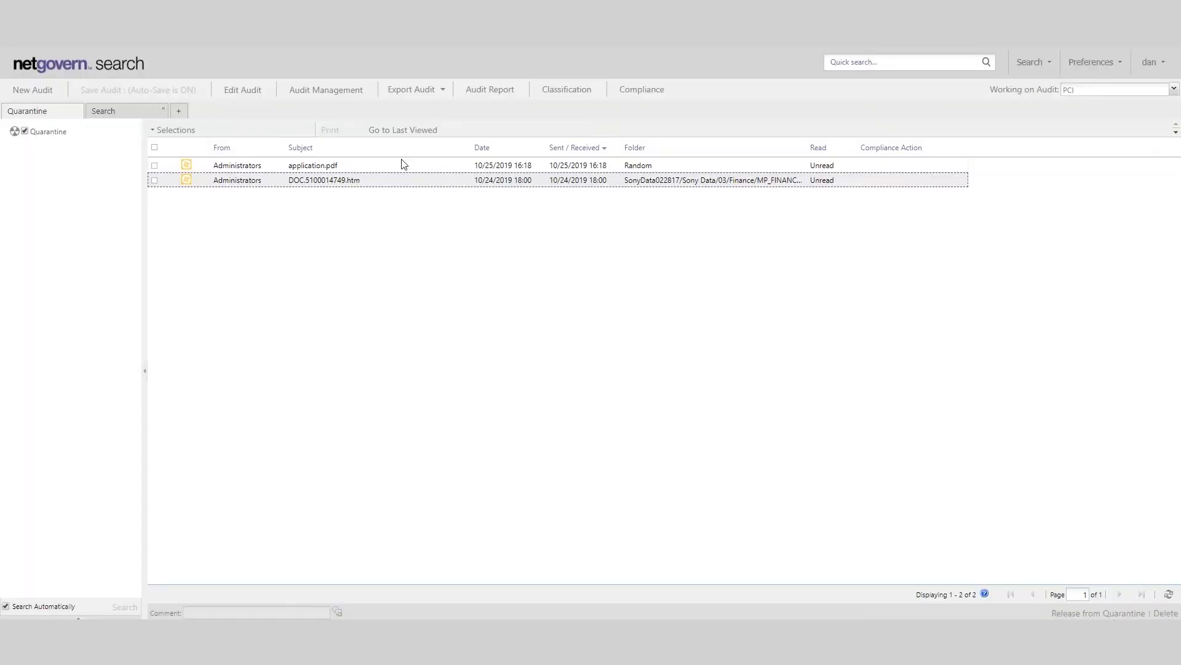
Step: Release application.pdf and DOC.5100014749.htm from quarantine
{"action": "left_click", "coordinate": [154, 166]}
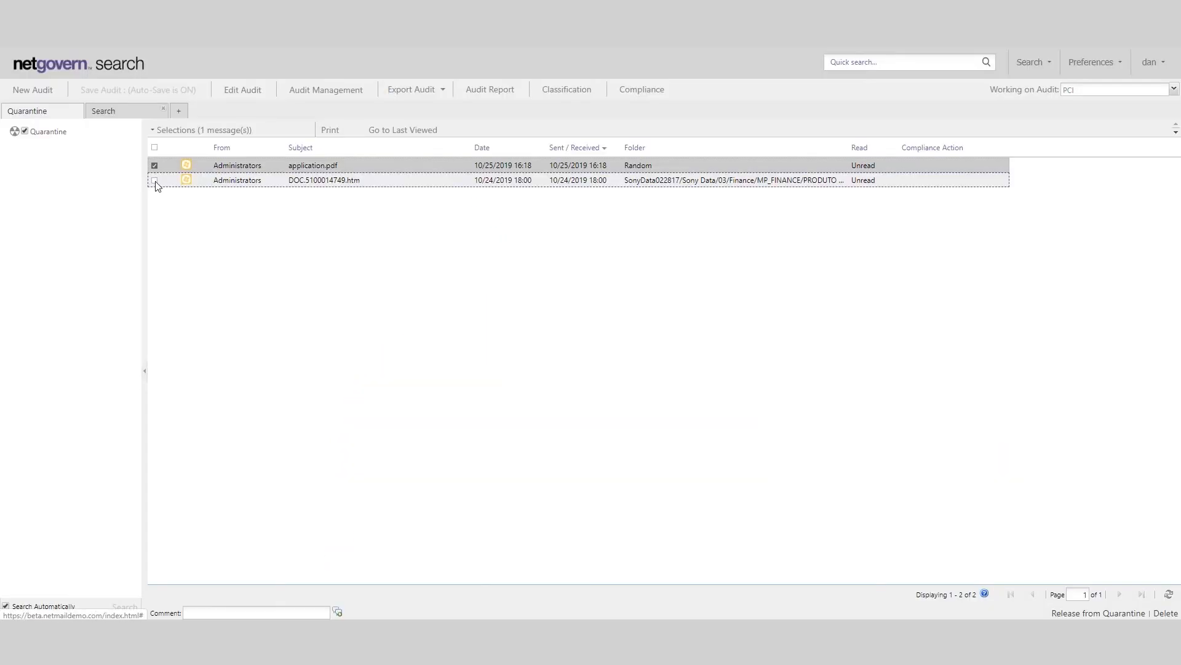
{"action": "left_click", "coordinate": [154, 180]}
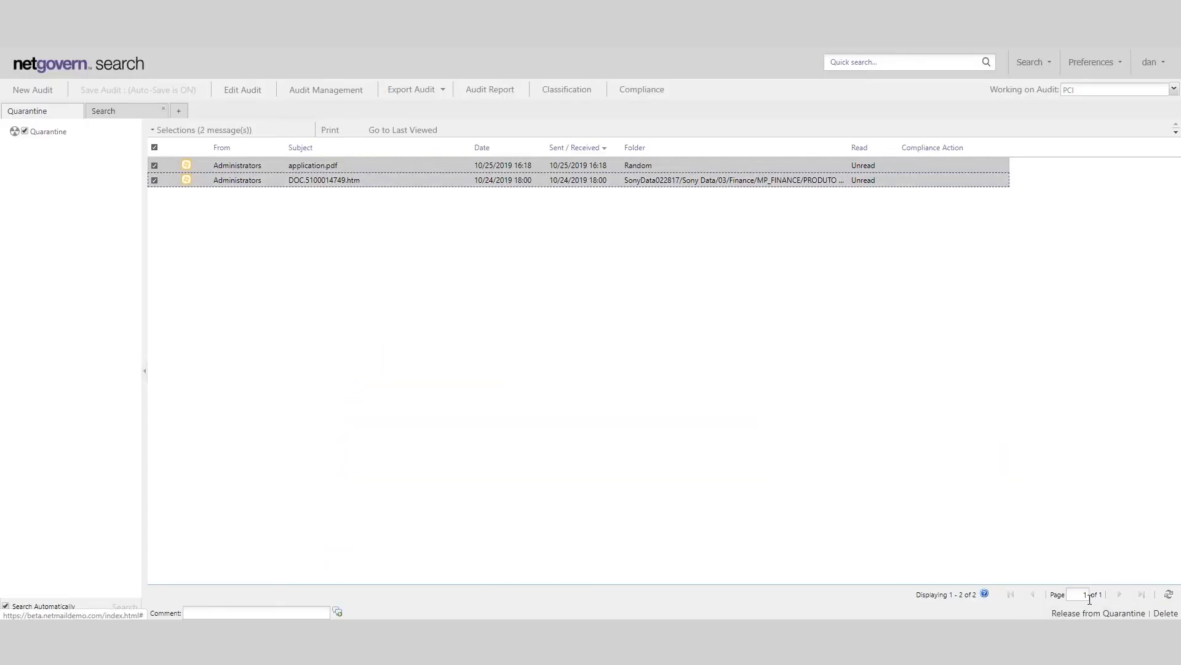
{"action": "left_click", "coordinate": [1094, 614]}
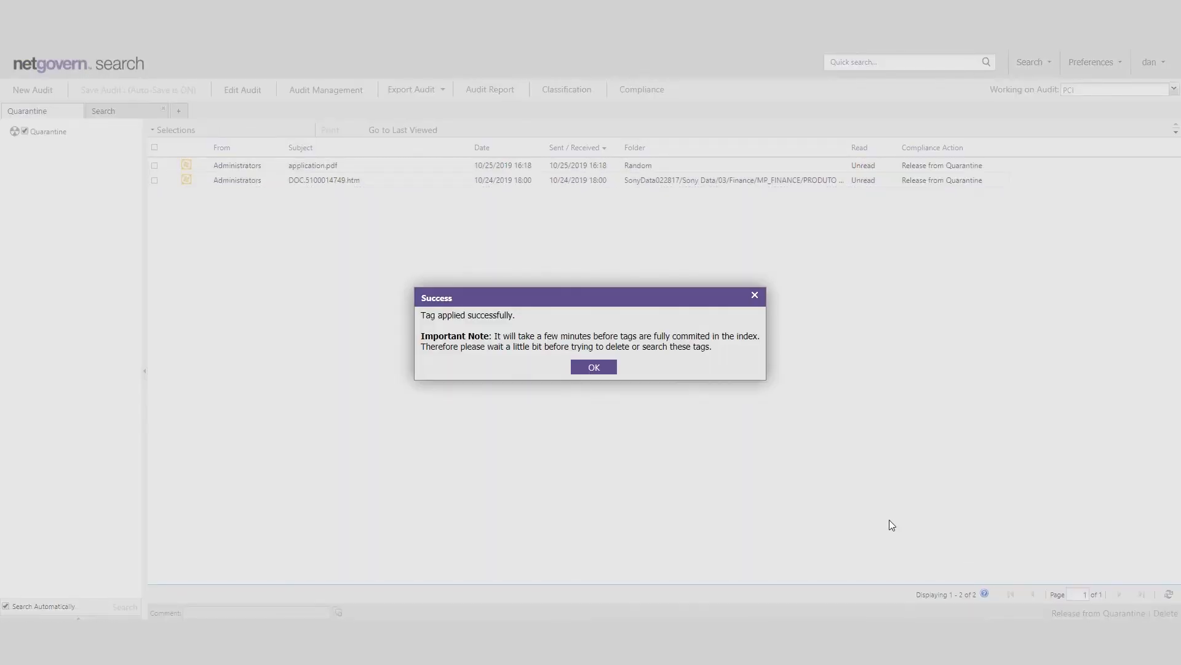
{"action": "left_click", "coordinate": [594, 367]}
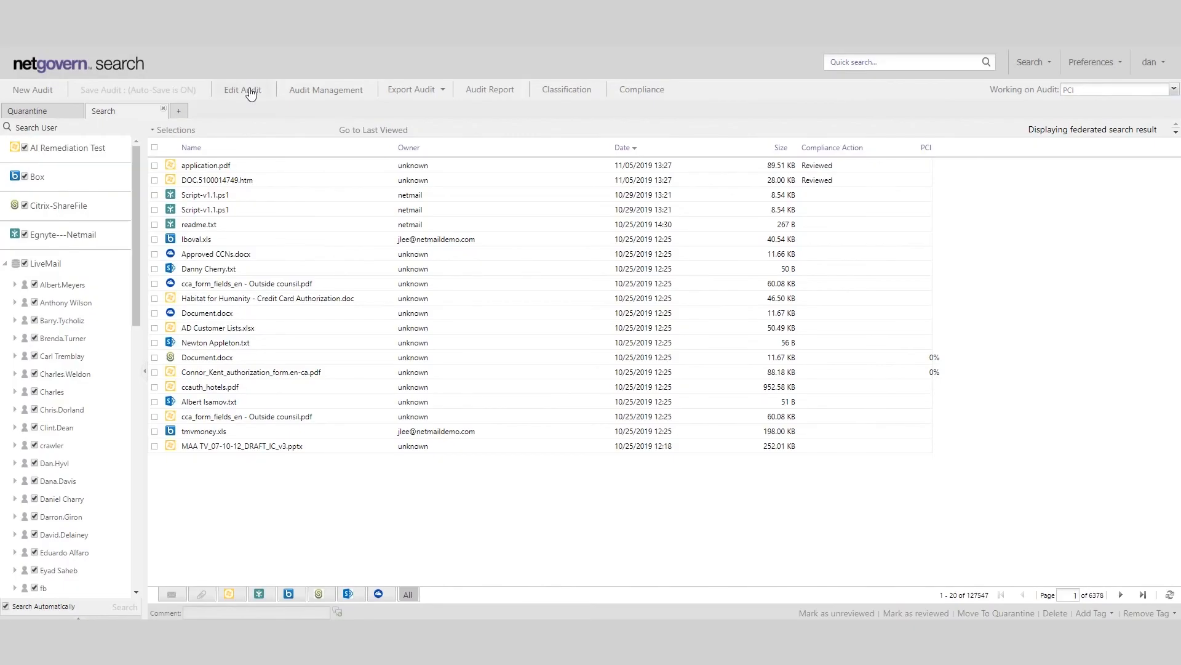
Step: Add a new tag named Move PCI to SharePoint to the PCI audit and save the audit
{"action": "left_click", "coordinate": [249, 89]}
{"action": "left_click", "coordinate": [576, 73]}
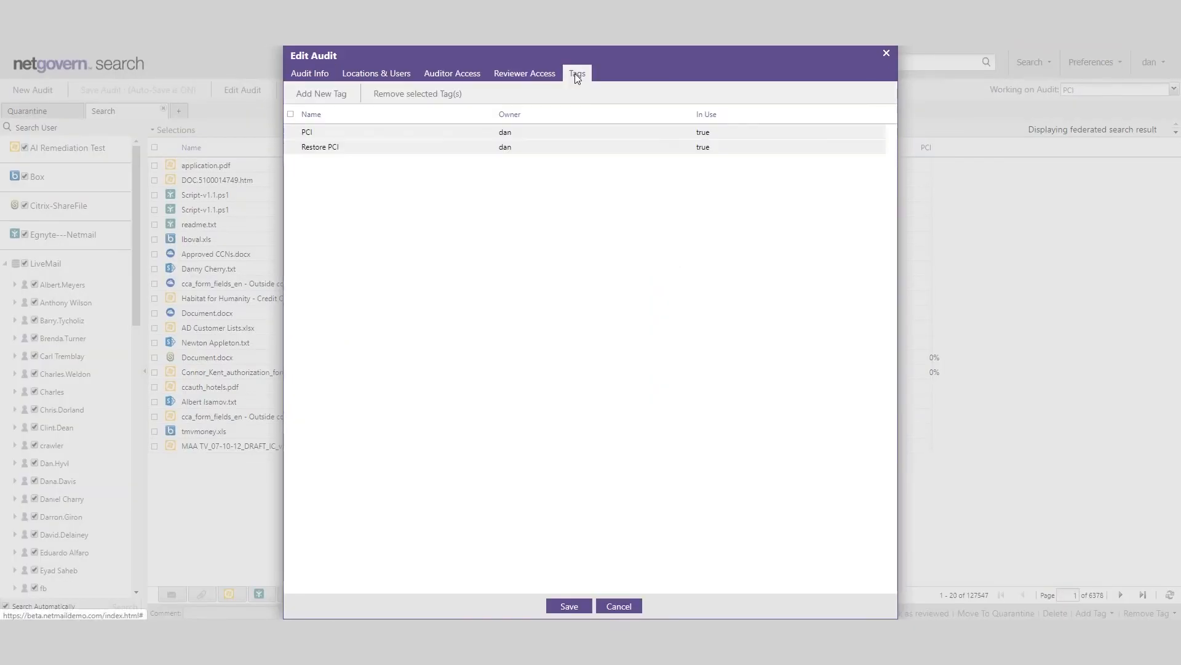
{"action": "left_click", "coordinate": [316, 99]}
{"action": "type", "text": "Move PCI to SharePoi"}
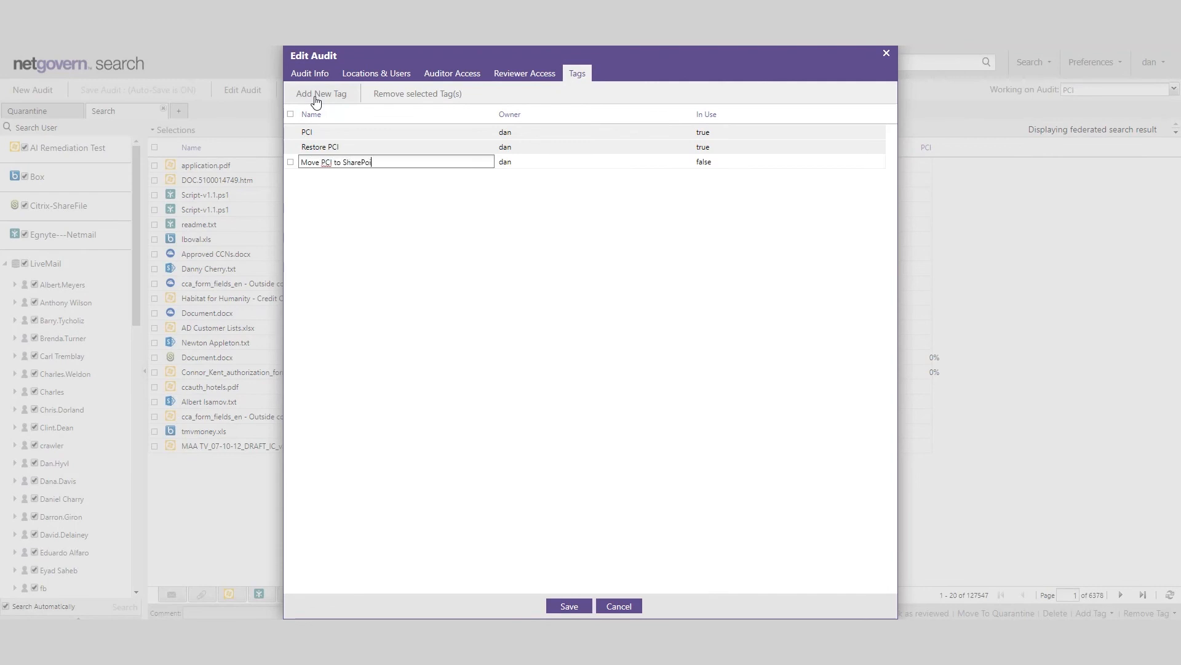
{"action": "type", "text": "nt"}
{"action": "left_click", "coordinate": [570, 607]}
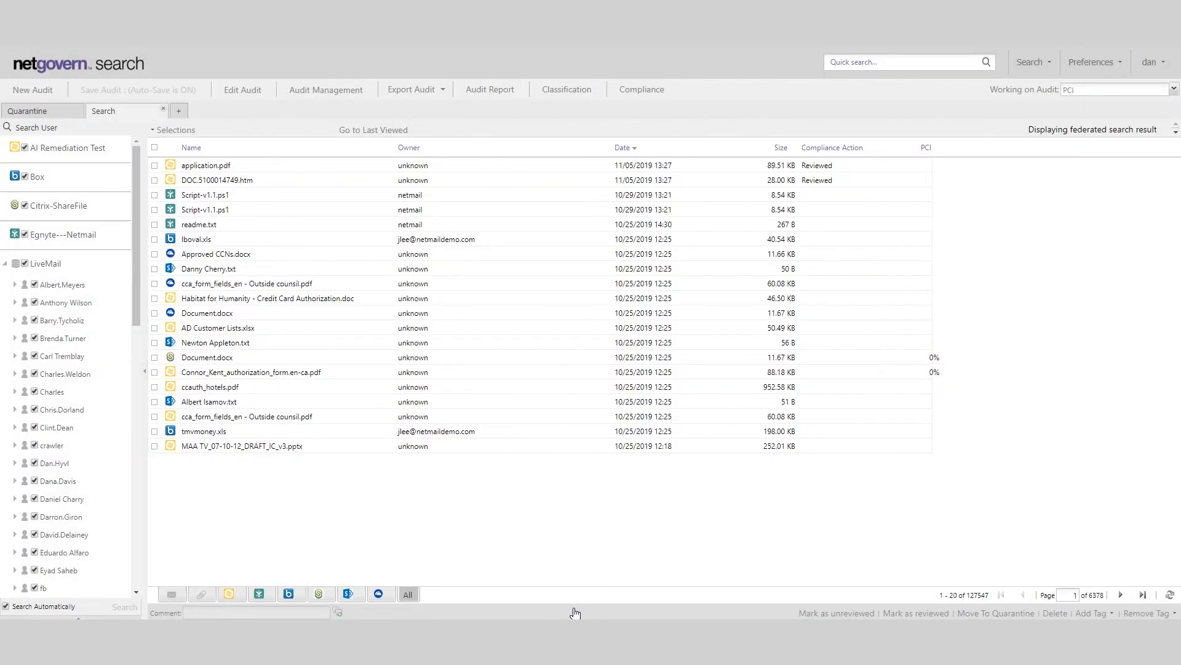
Step: Apply the Move PCI to SharePoint tag to application.pdf and DOC.5100014749.htm in the search results
{"action": "left_click", "coordinate": [154, 165]}
{"action": "left_click", "coordinate": [155, 180]}
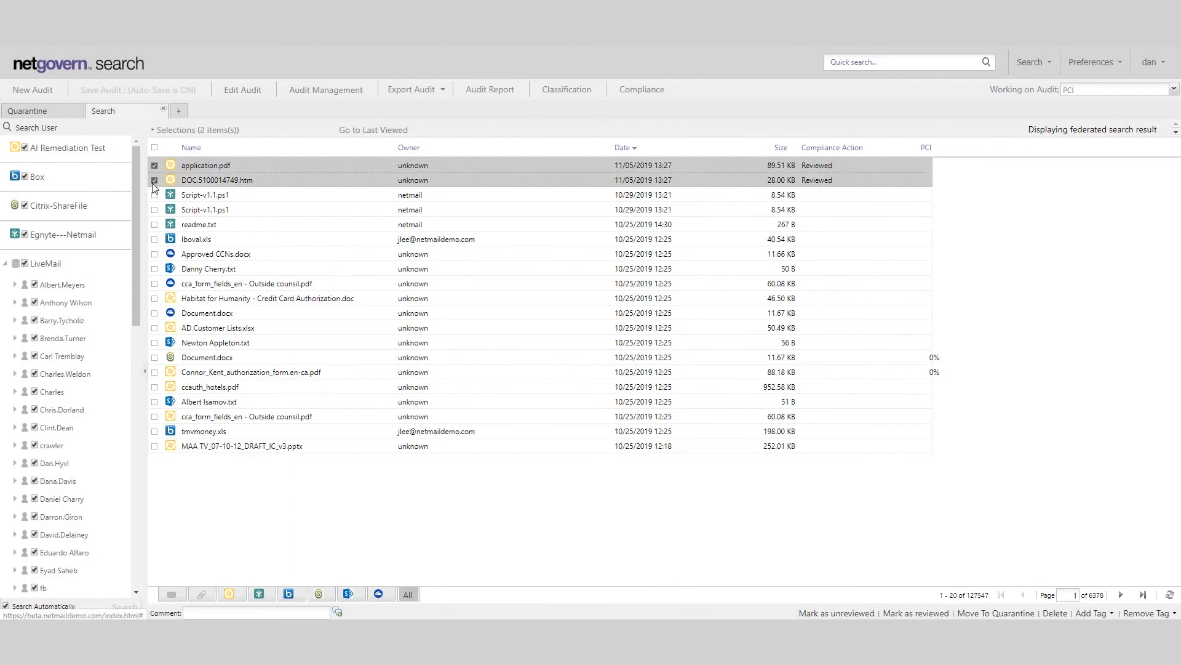
{"action": "left_click", "coordinate": [1112, 614]}
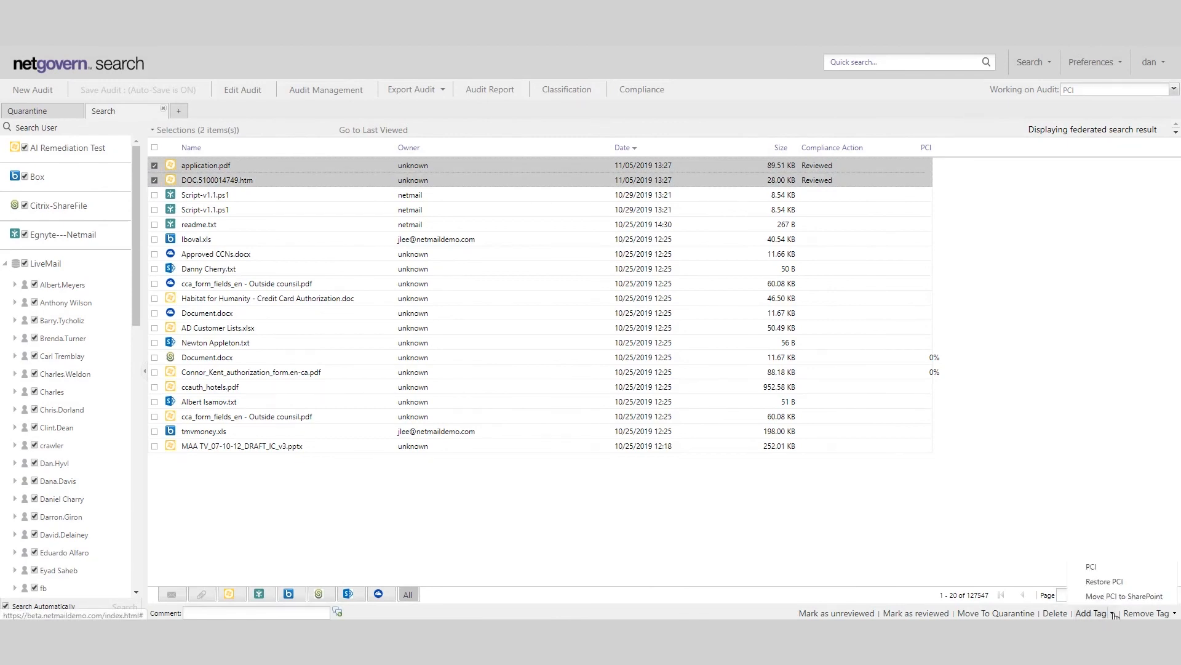
{"action": "left_click", "coordinate": [1112, 596]}
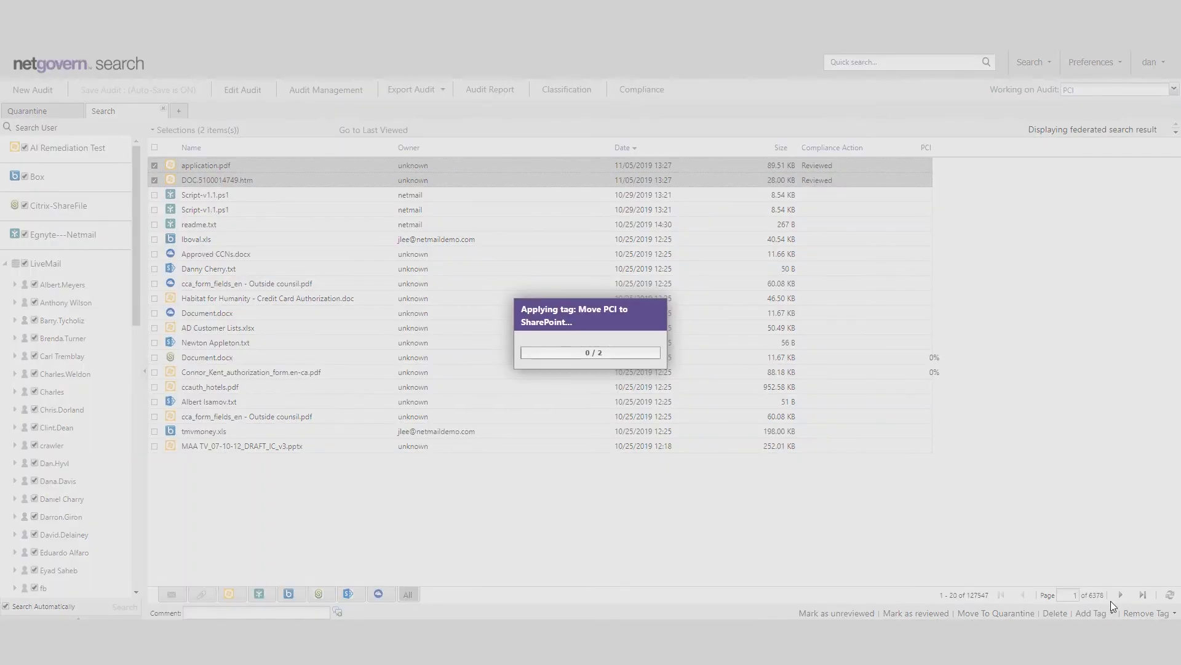
{"action": "left_click", "coordinate": [579, 369]}
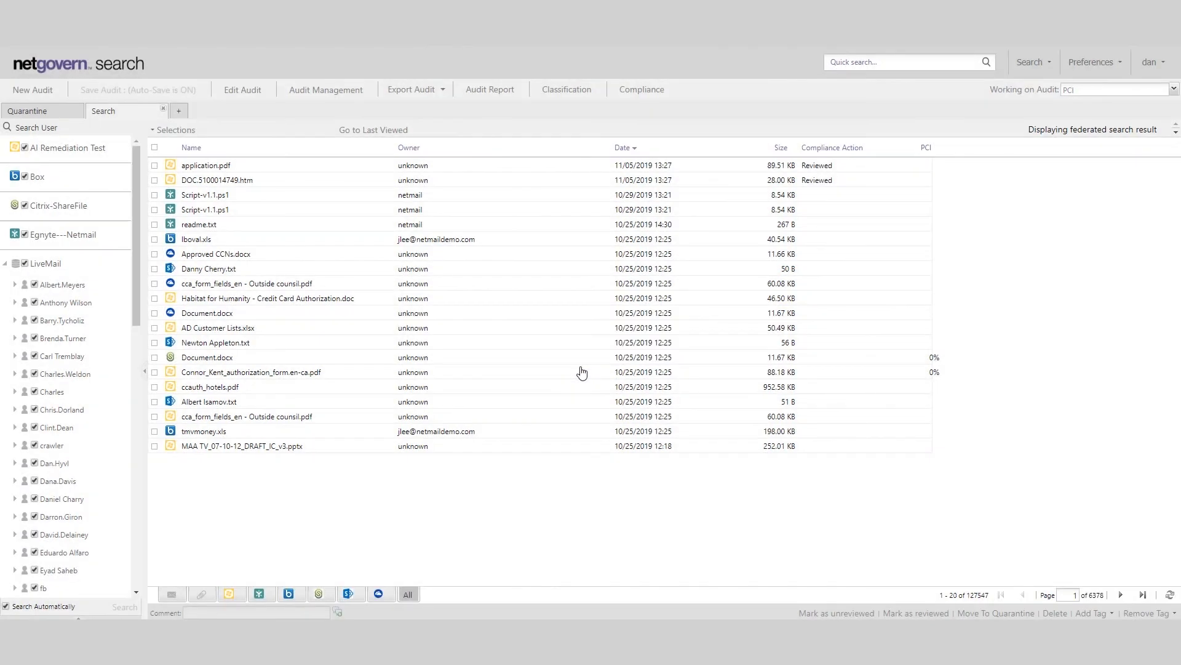
Step: Add a new search tab and rename it Move PCI to SharePoint
{"action": "left_click", "coordinate": [183, 116]}
{"action": "right_click", "coordinate": [183, 115]}
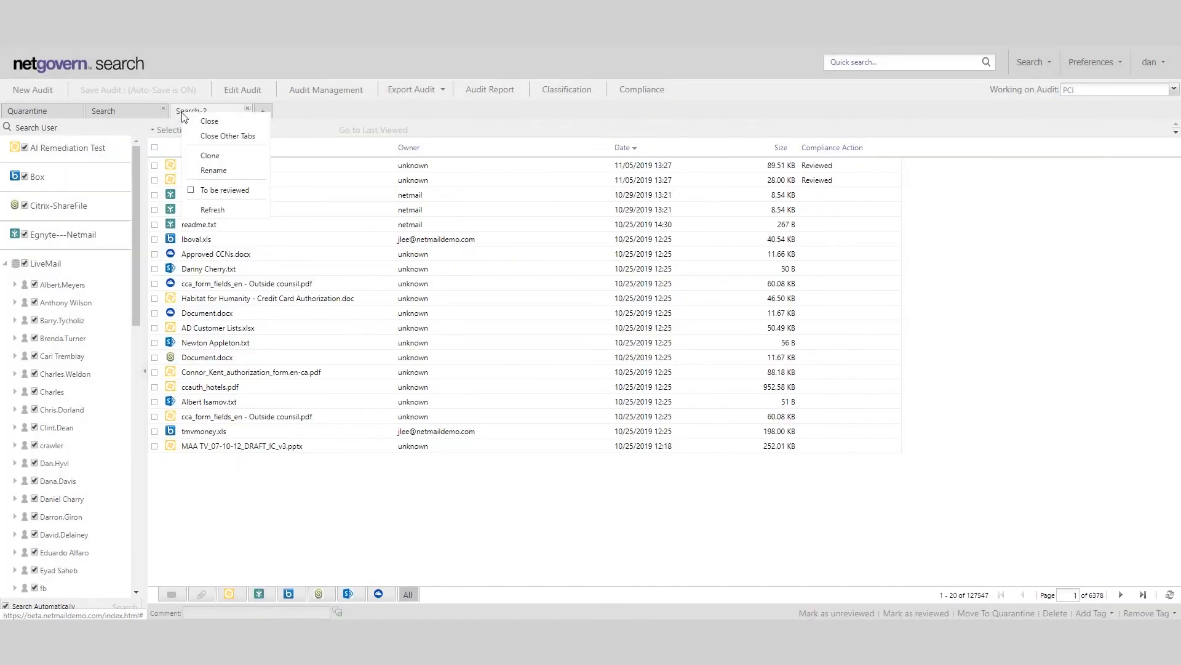
{"action": "left_click", "coordinate": [210, 172]}
{"action": "type", "text": "Move PCI to SharePoint"}
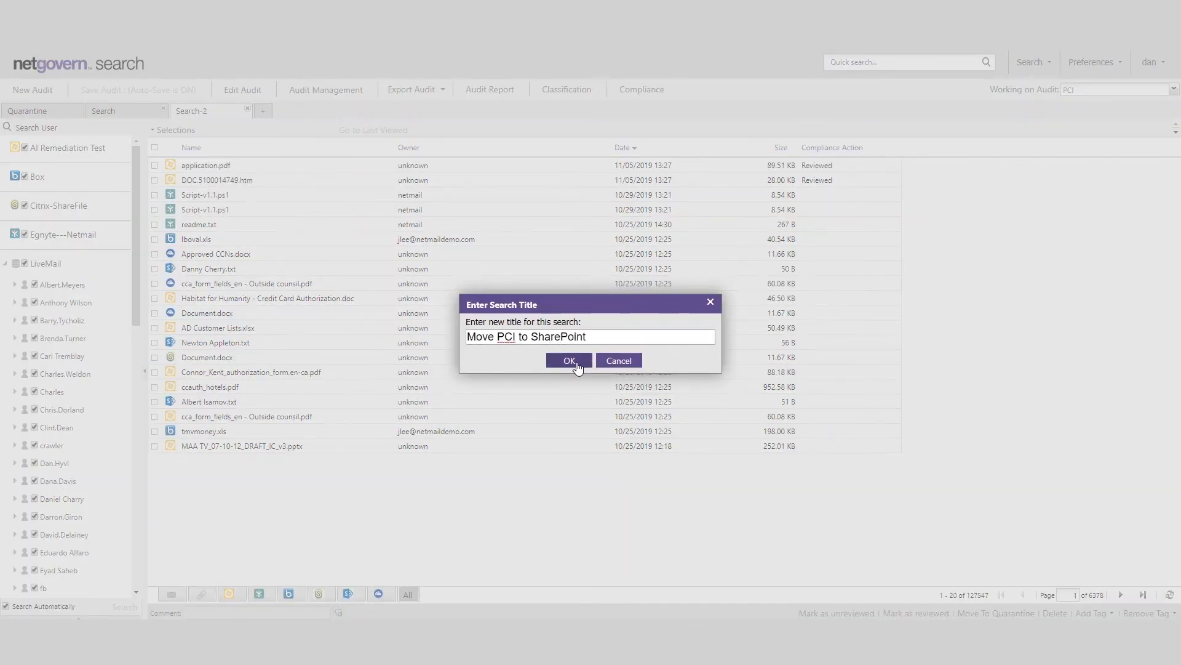
{"action": "left_click", "coordinate": [569, 361]}
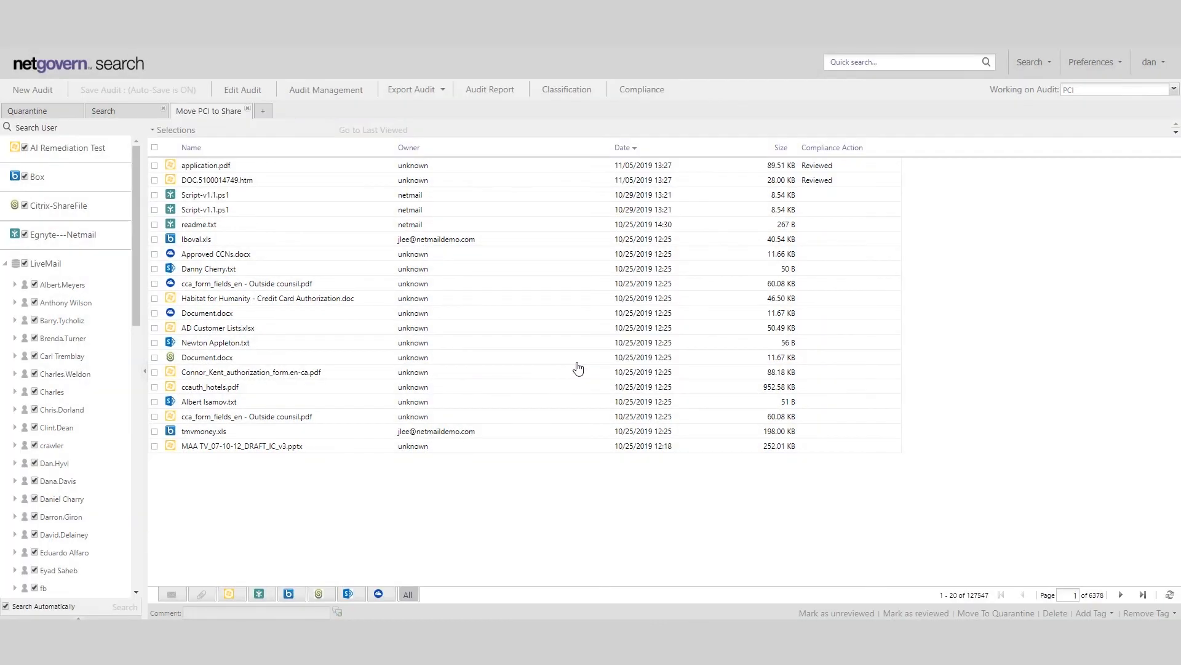
Step: Run a federated search in the new tab for items tagged Move PCI to SharePoint
{"action": "left_click", "coordinate": [1046, 64]}
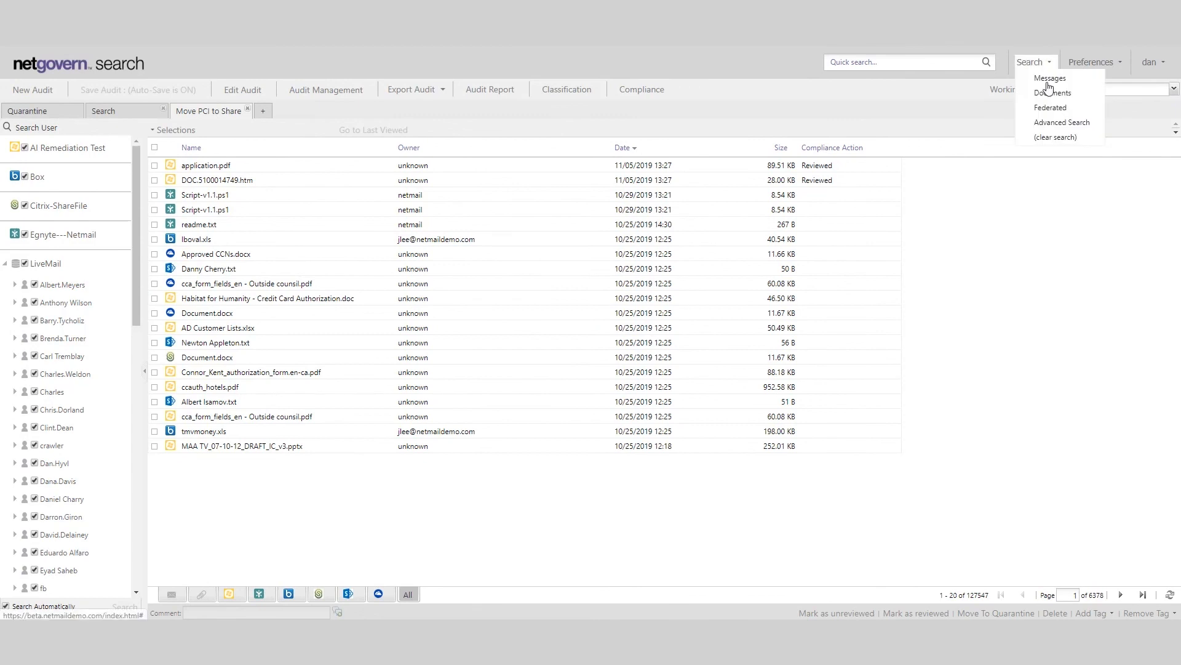
{"action": "left_click", "coordinate": [1048, 120]}
{"action": "left_click", "coordinate": [446, 216]}
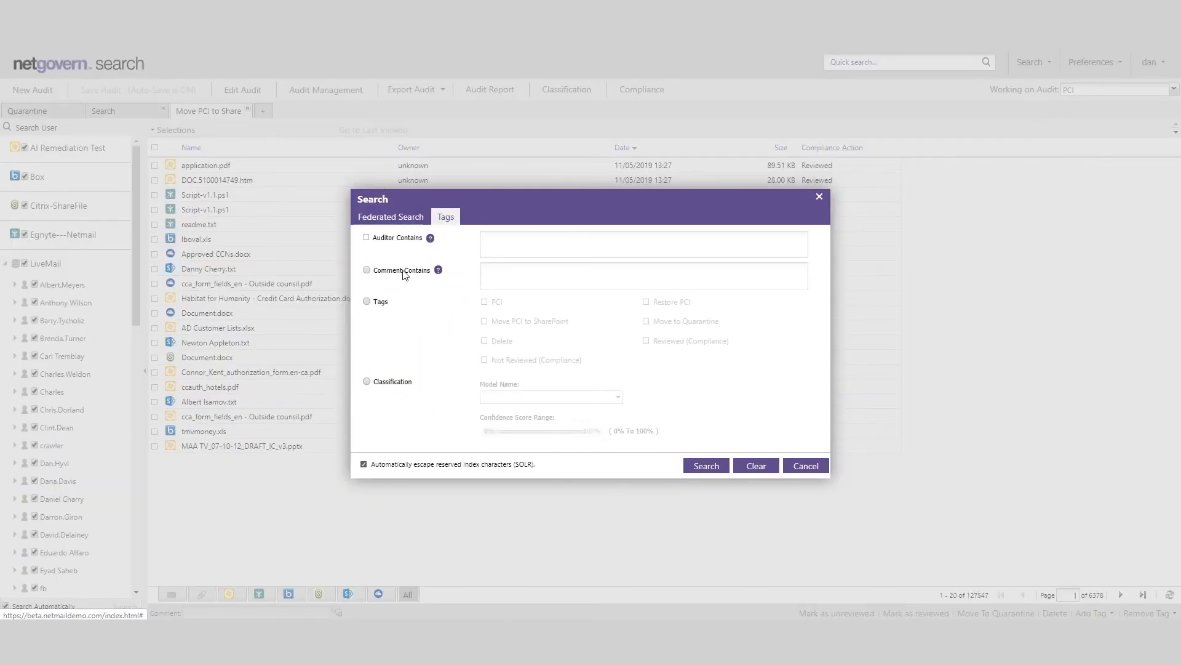
{"action": "left_click", "coordinate": [368, 301]}
{"action": "left_click", "coordinate": [707, 466]}
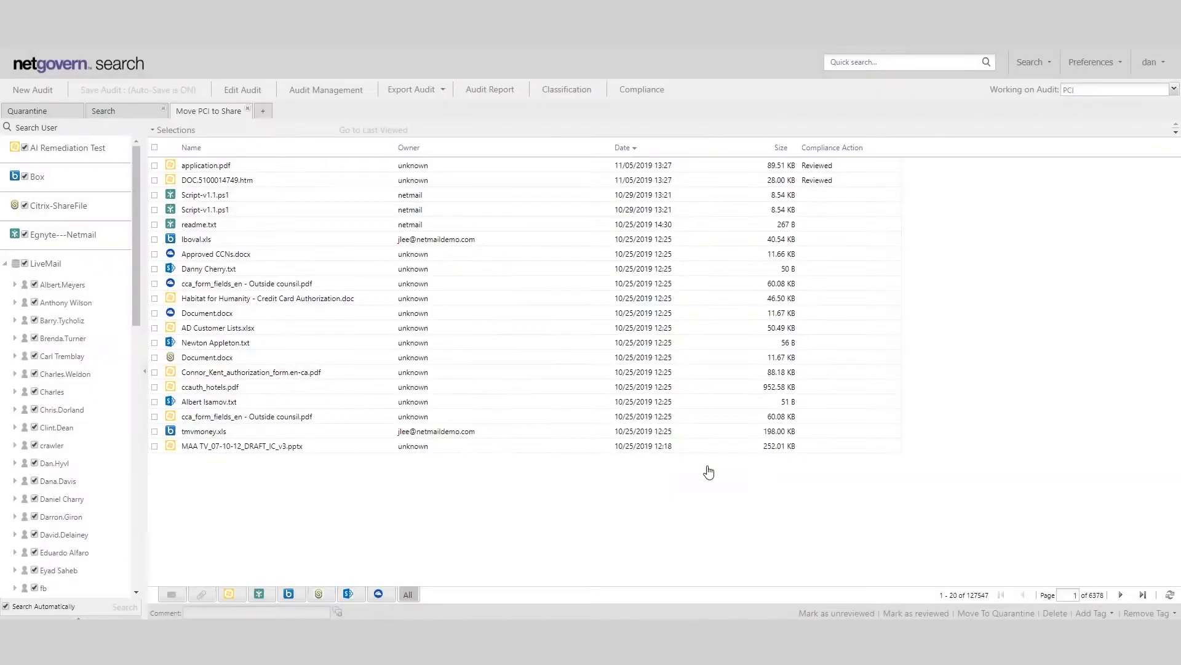
Step: Start a new compliance task that covers the Move PCI to SharePoint tab
{"action": "left_click", "coordinate": [630, 92]}
{"action": "left_click", "coordinate": [751, 479]}
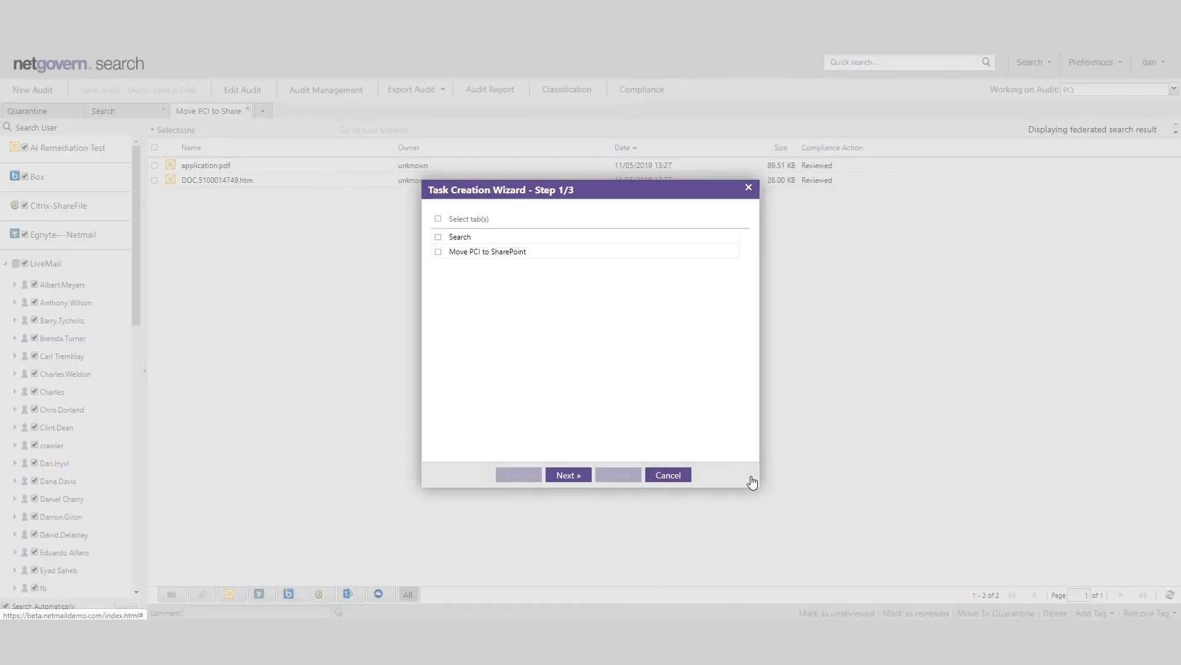
{"action": "left_click", "coordinate": [437, 252]}
{"action": "left_click", "coordinate": [556, 475]}
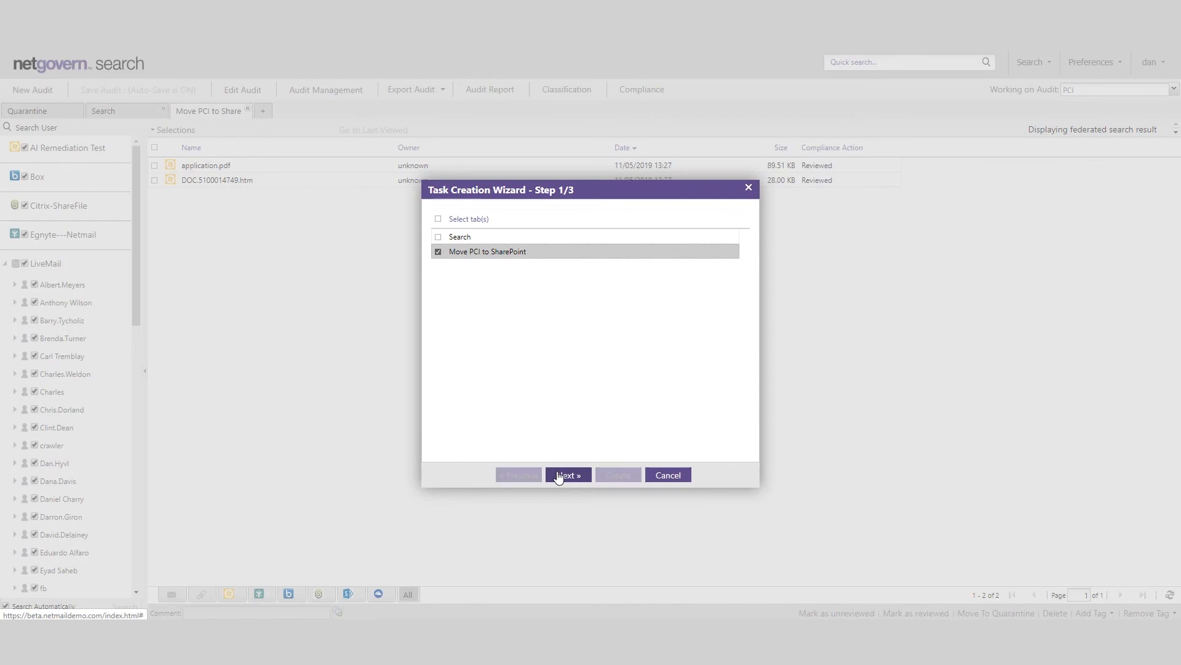
Step: Set the compliance task to move documents to the Sharepoint location and start entering its task name
{"action": "left_click", "coordinate": [439, 349]}
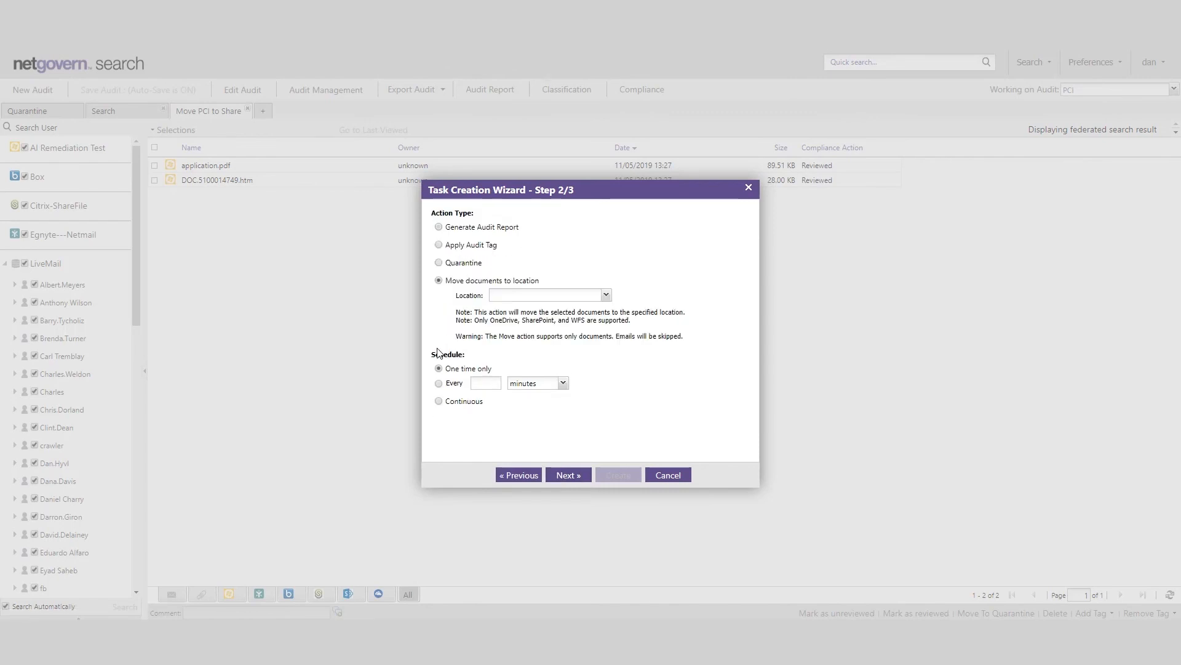
{"action": "left_click", "coordinate": [606, 296]}
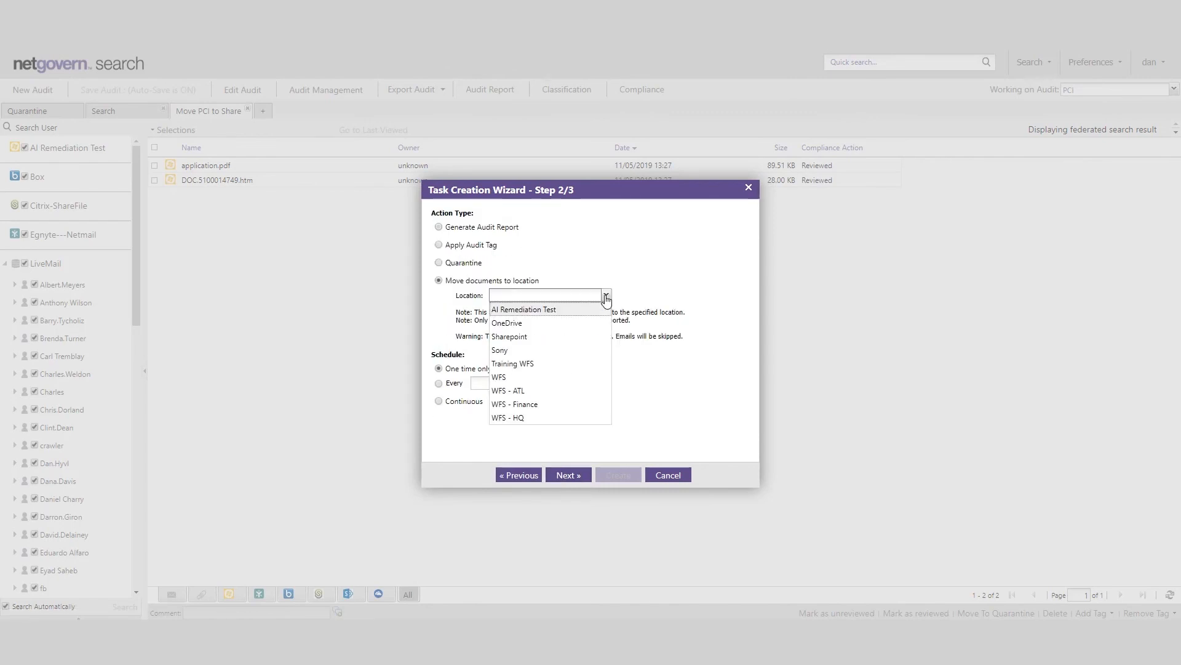
{"action": "left_click", "coordinate": [514, 337]}
{"action": "left_click", "coordinate": [563, 475]}
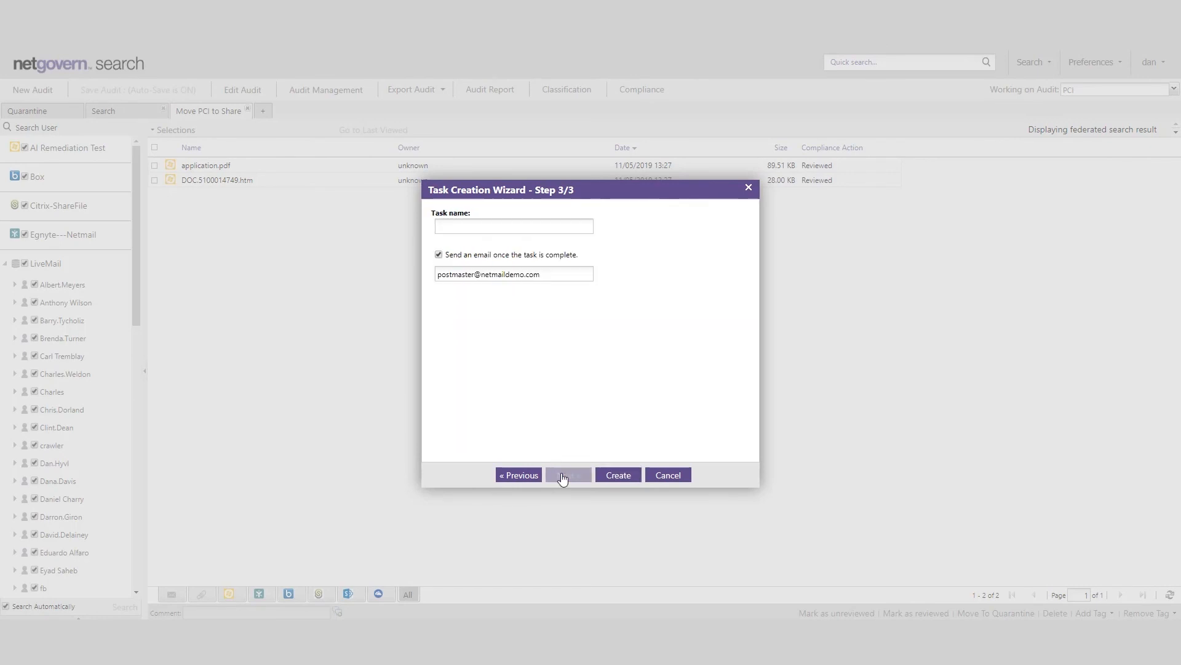
{"action": "left_click", "coordinate": [468, 227]}
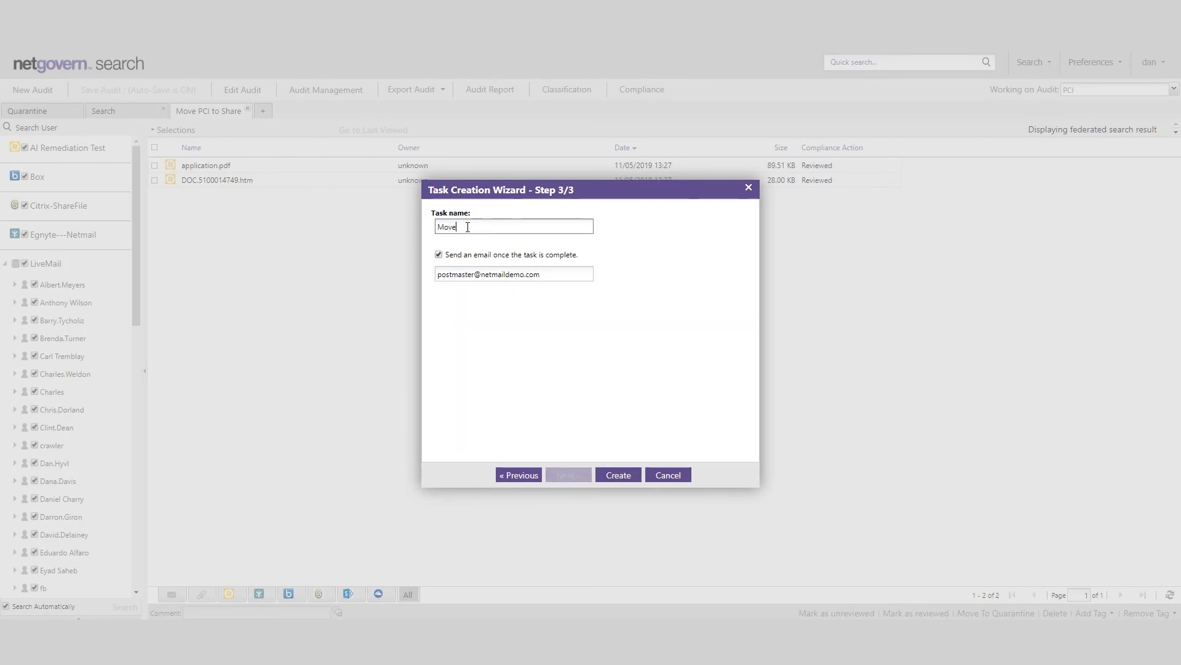